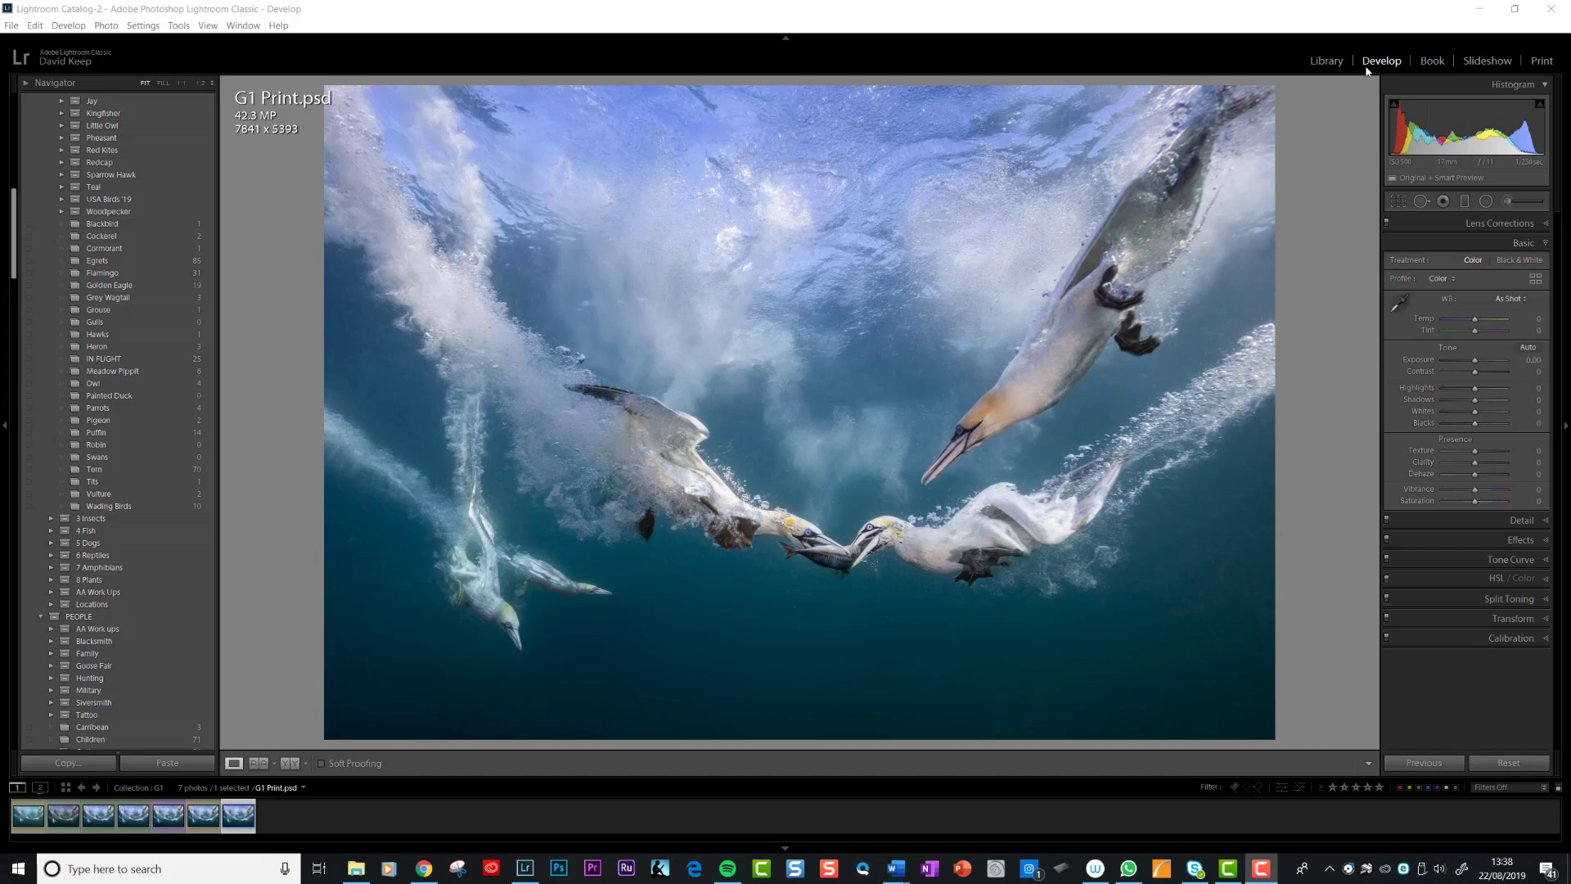
Step: Switch Lightroom to the Print module to show the gannet photo on an A3 page
click(1542, 62)
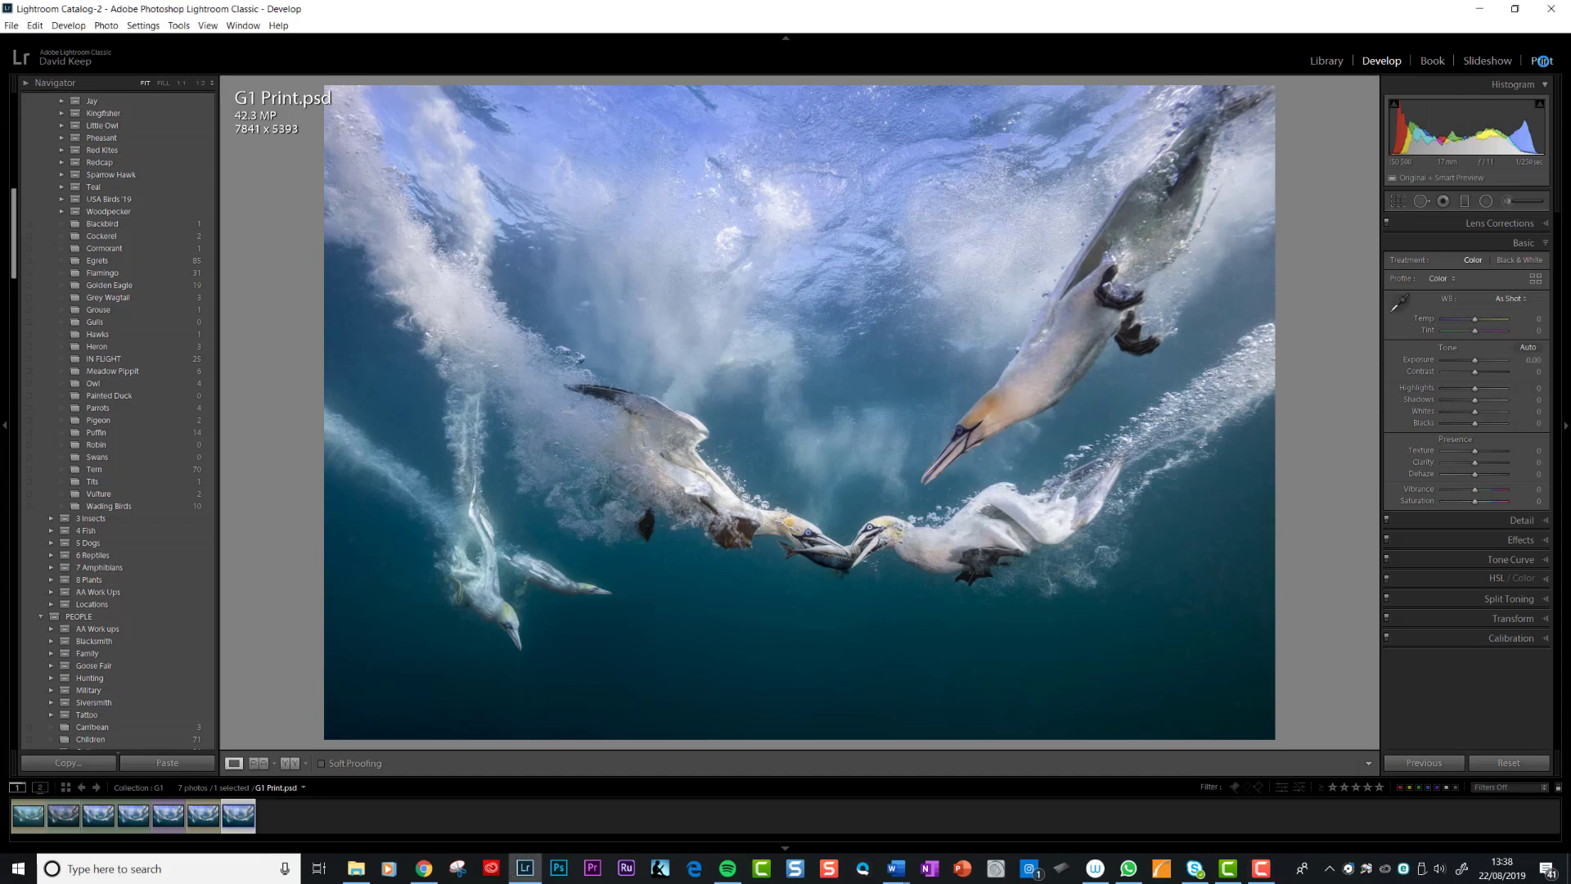
click(1542, 61)
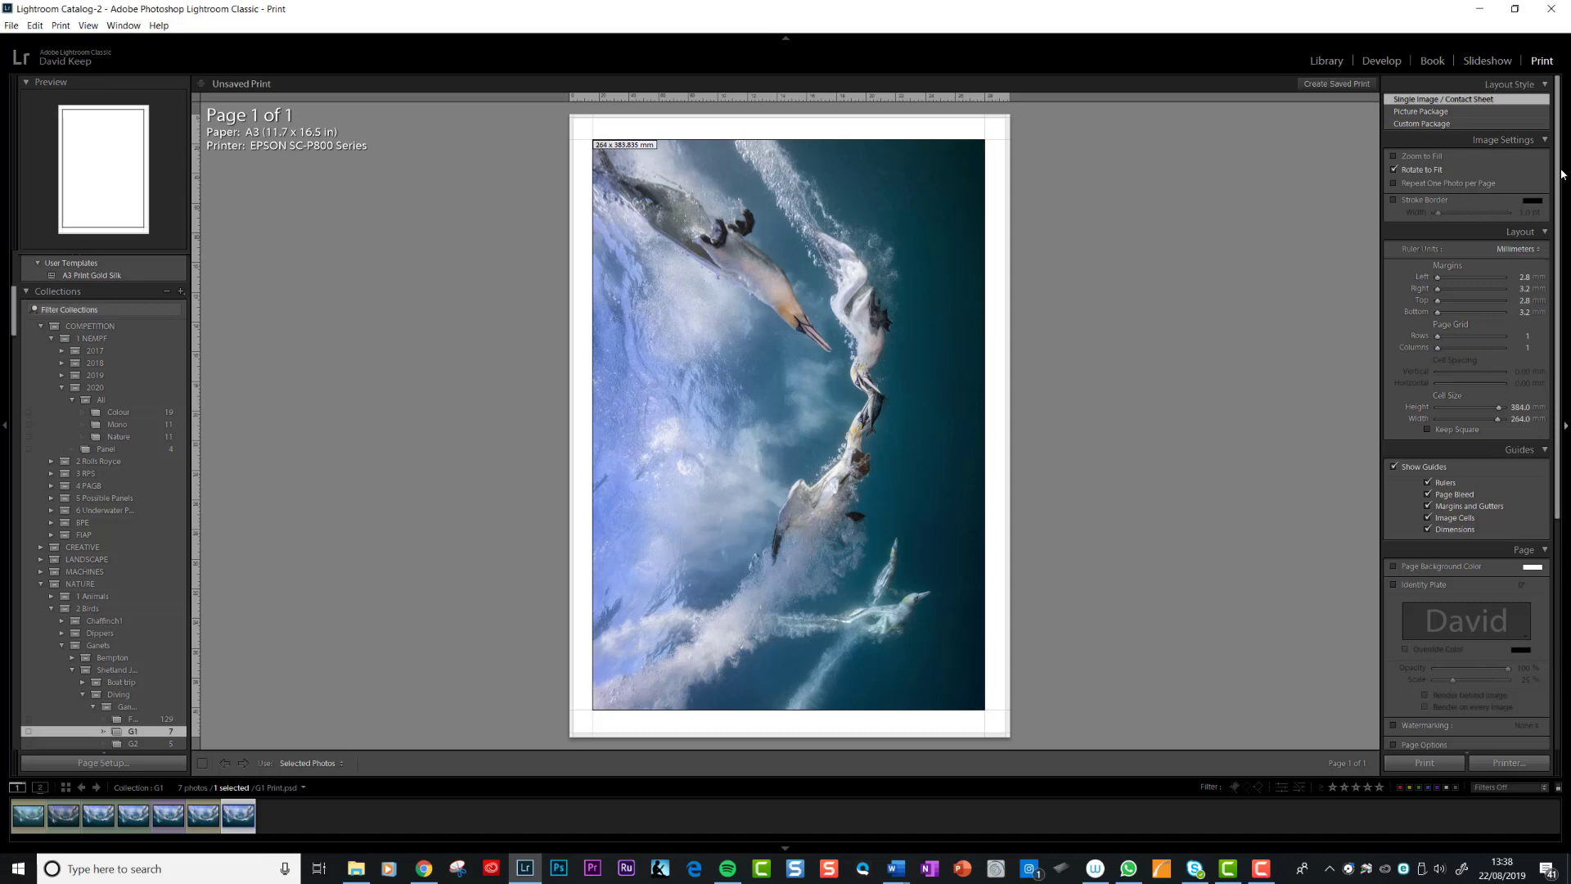
drag(1557, 170, 1564, 184)
scroll(1473, 172, up, 1)
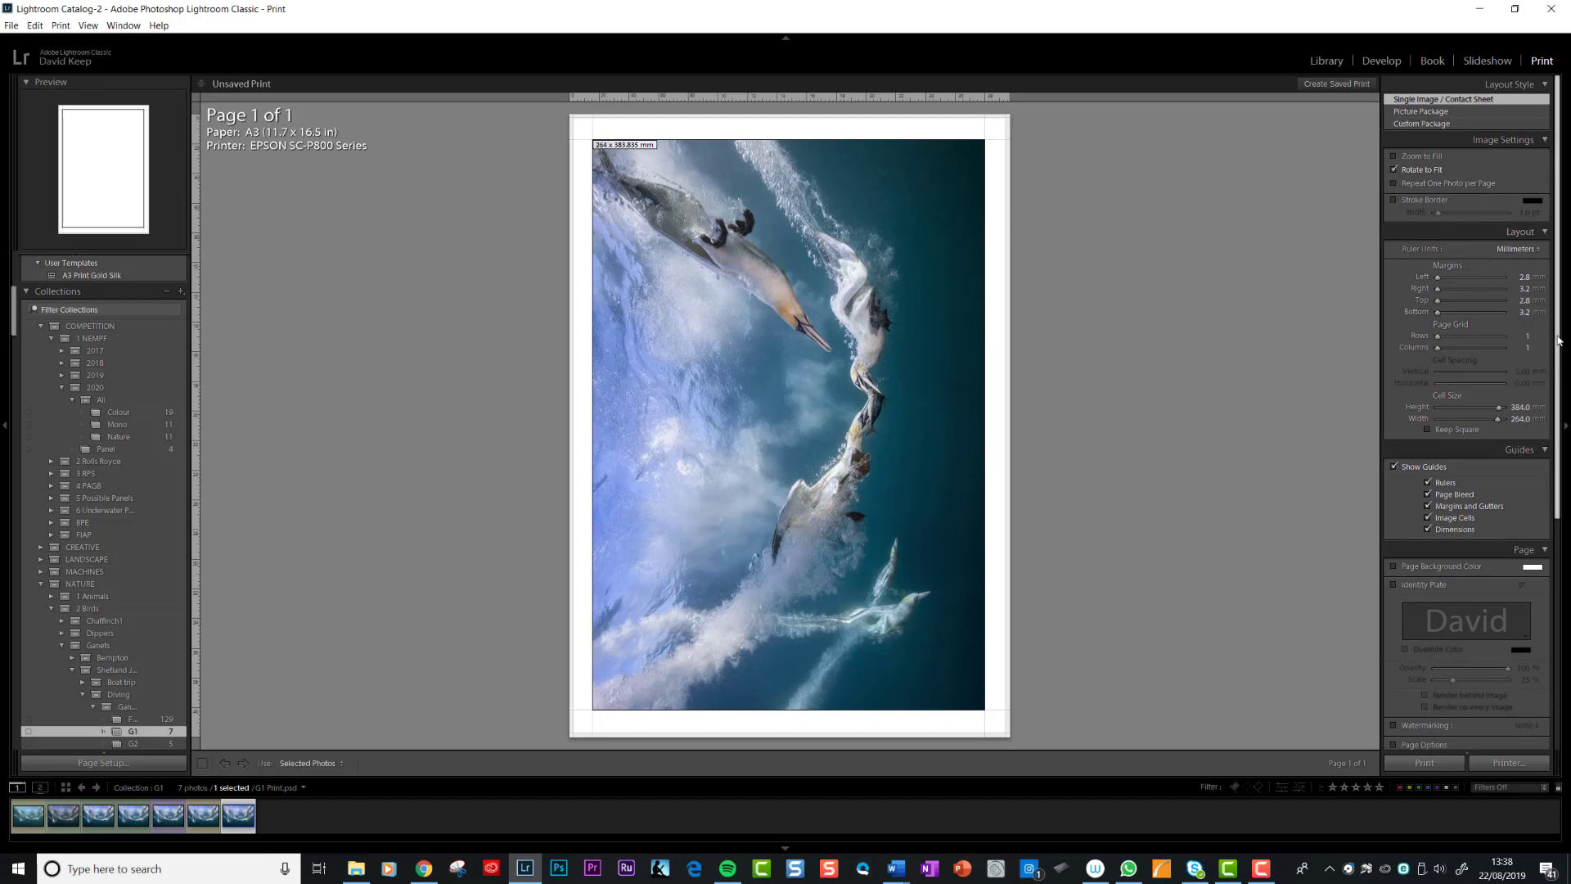
Step: Confirm the Layout panel's cell width, leaving the 384 × 264 mm cell unchanged
scroll(1548, 374, down, 2)
scroll(1547, 384, down, 2)
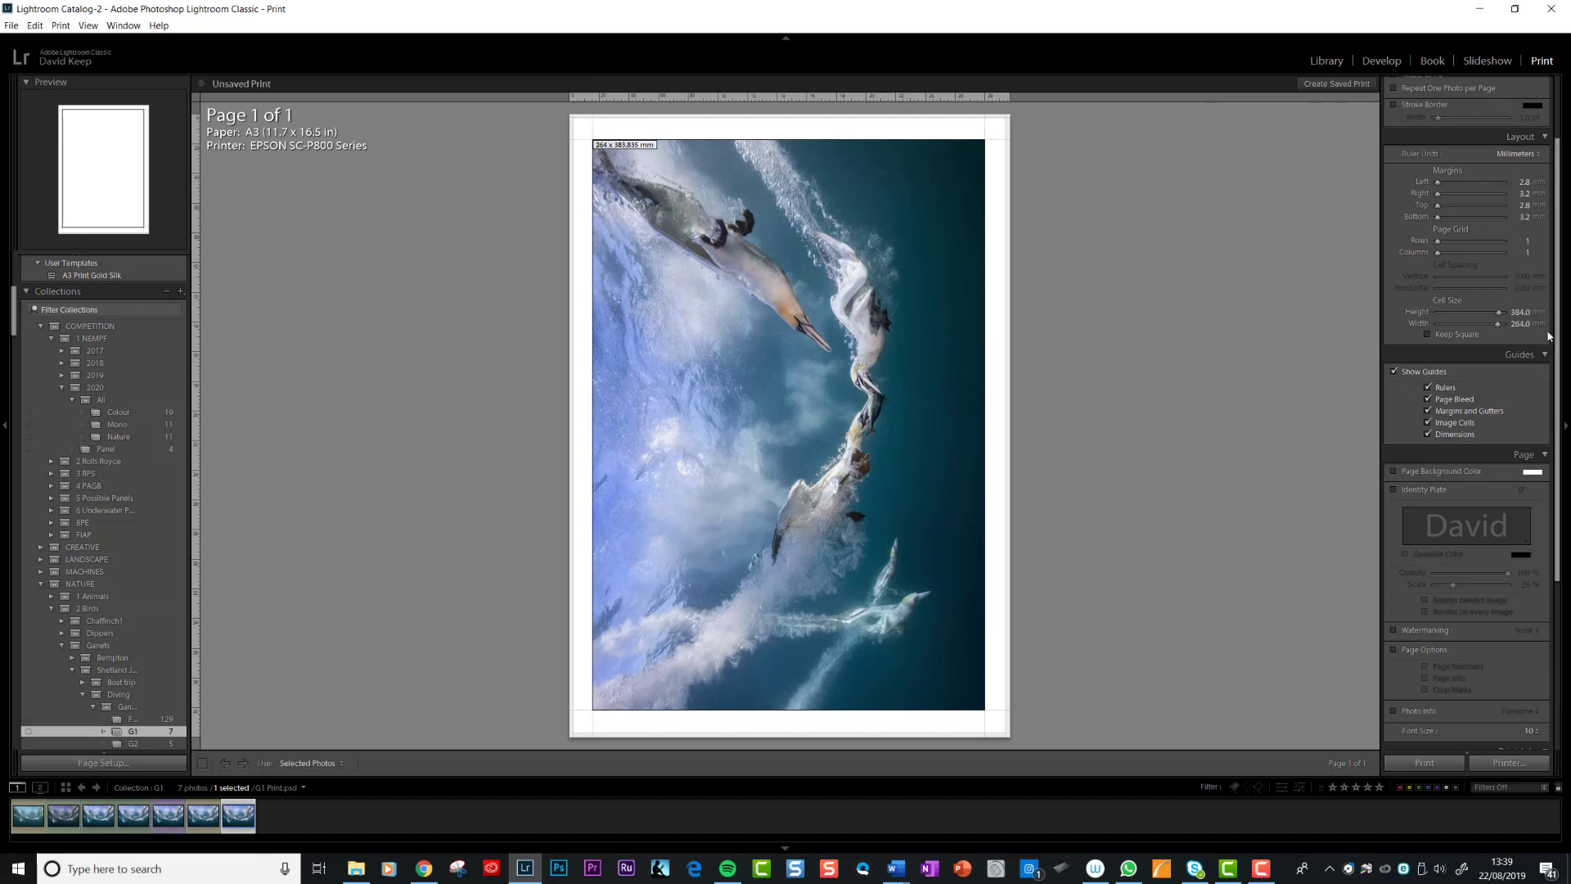
click(1520, 325)
key(Return)
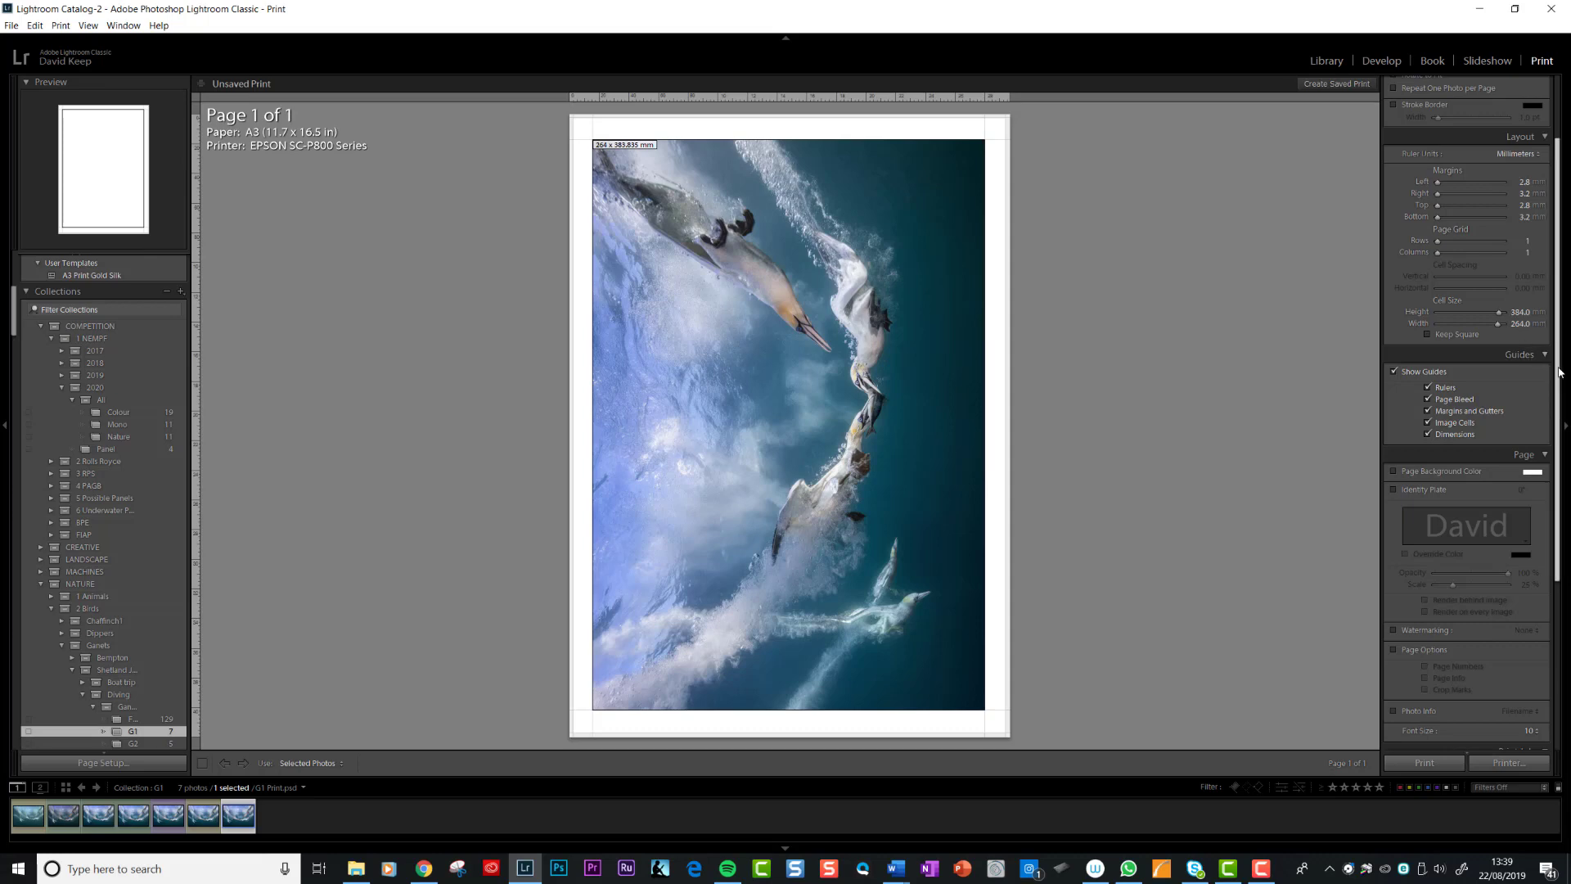
Step: Scroll the right panel down to Print Job's Color Management, showing 360 ppi, Gold Silk profile, Perceptual intent
drag(1559, 373, 1540, 472)
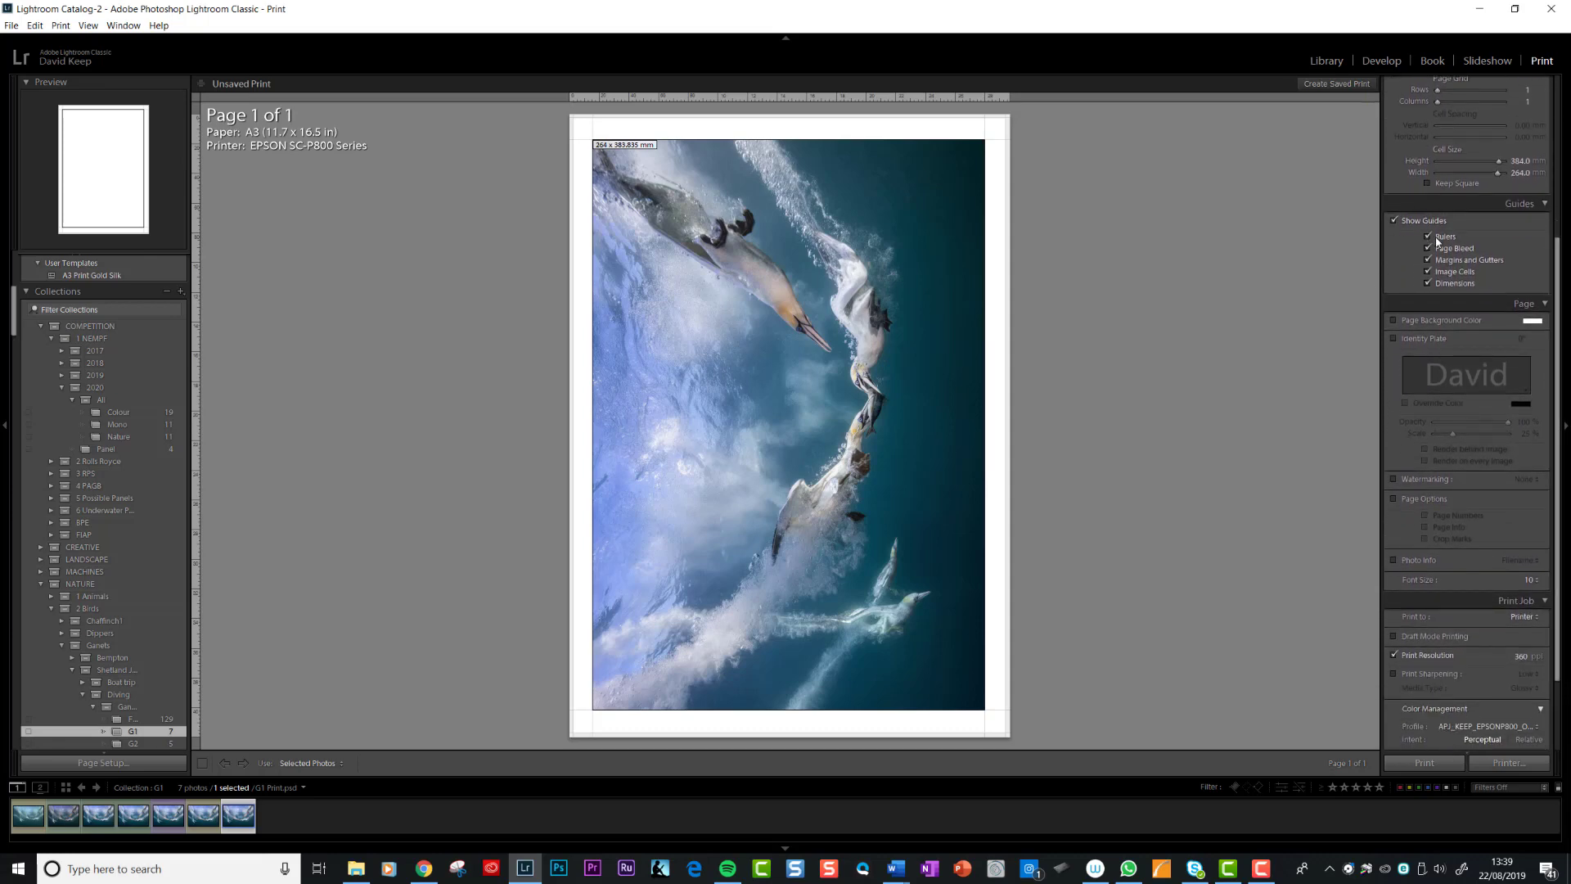
scroll(1464, 327, down, 1)
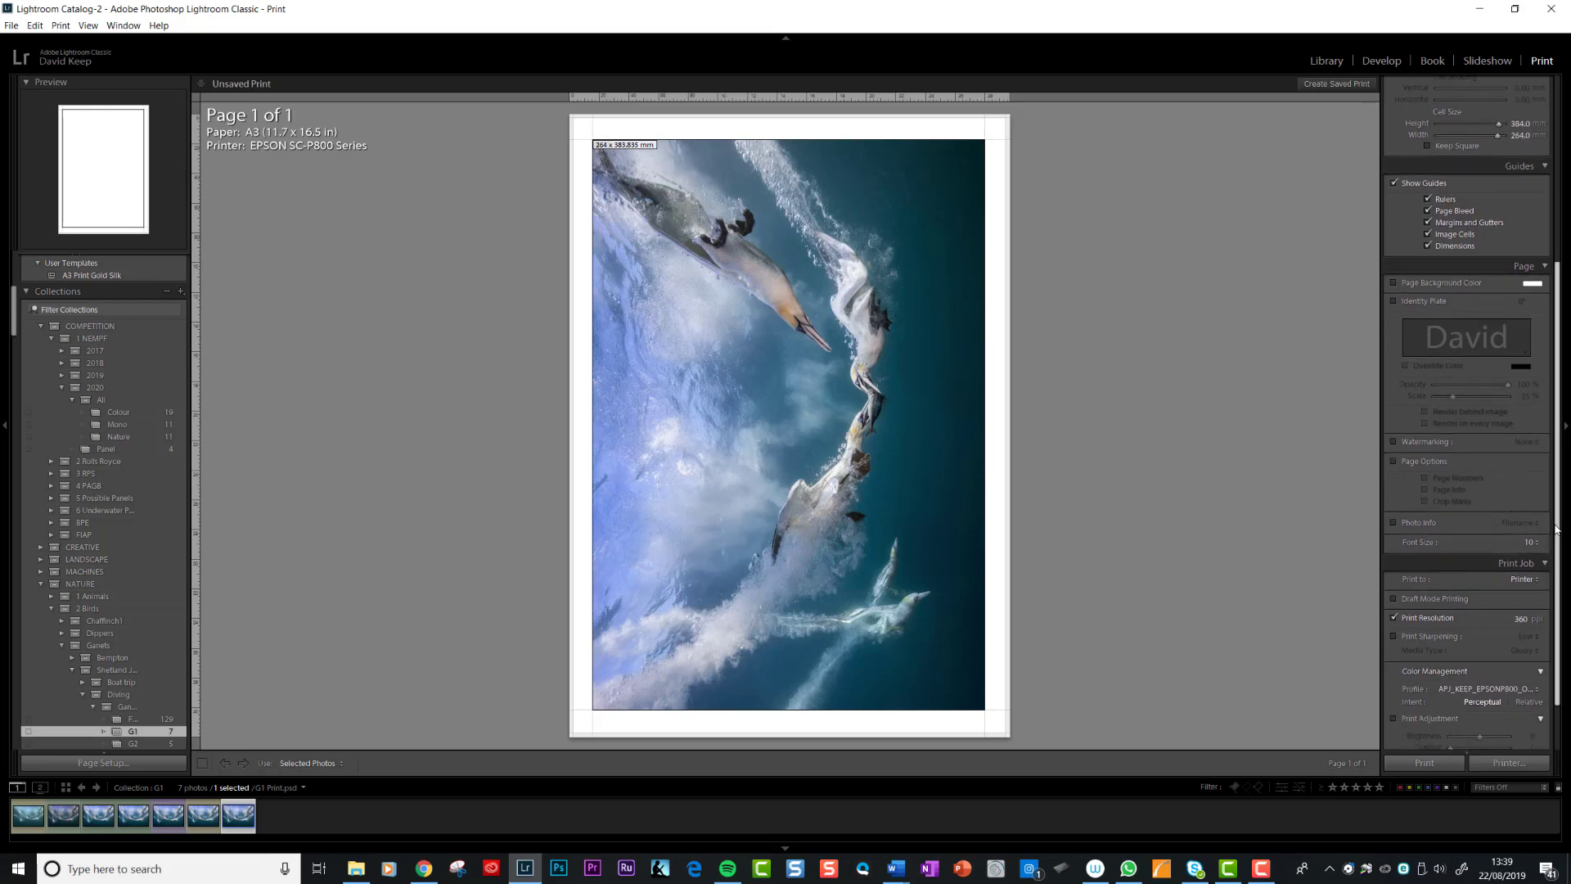
scroll(1547, 564, down, 2)
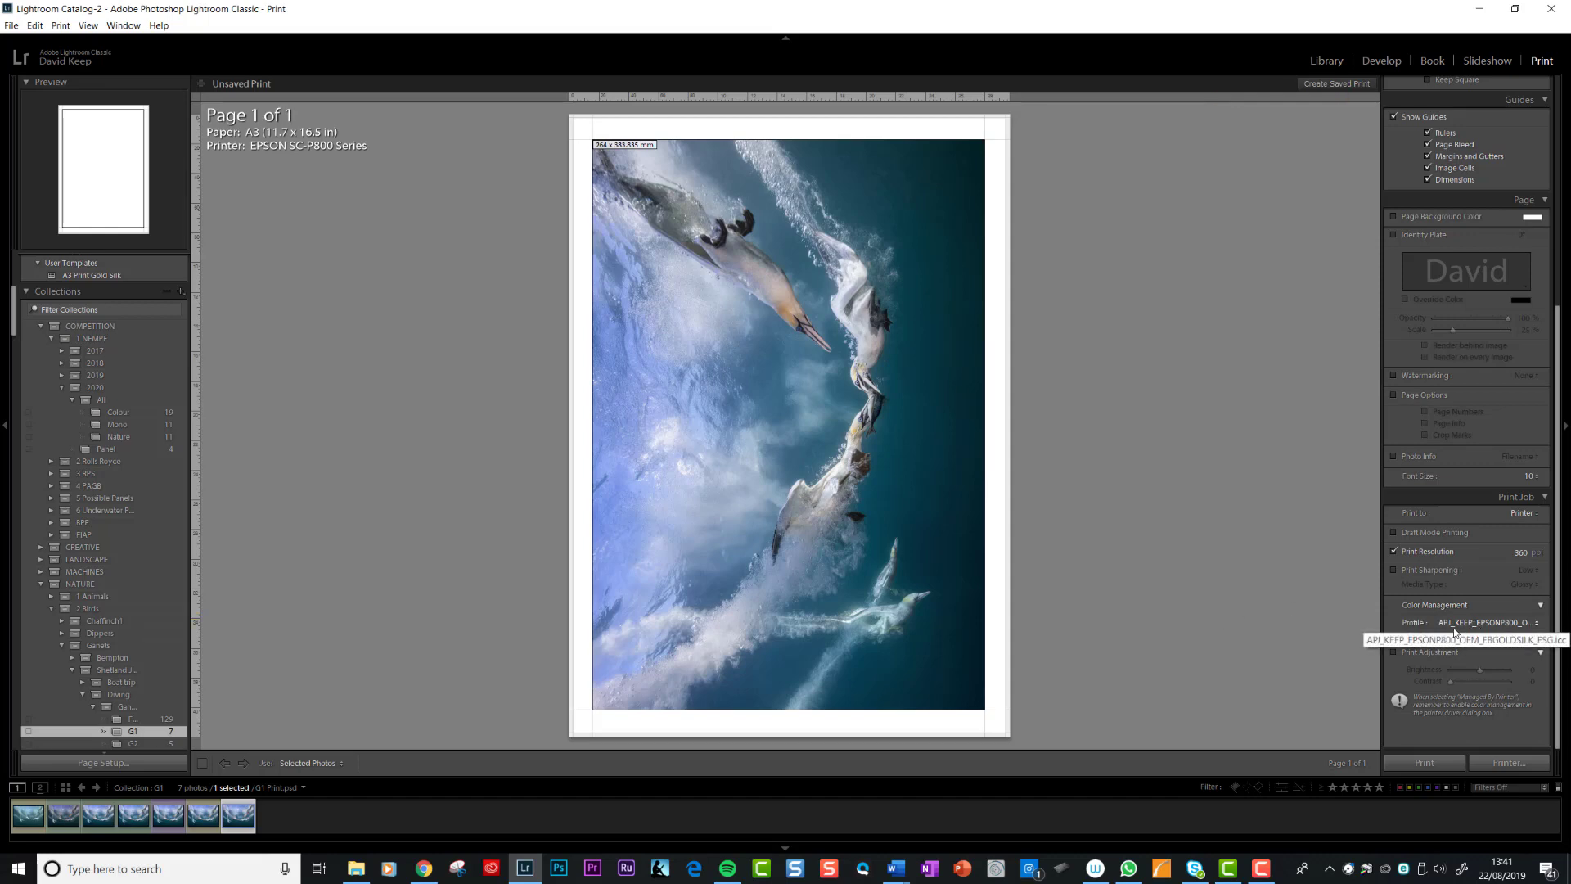
Step: Show the installed printer profiles in the Color Management Profile dropdown
click(1537, 623)
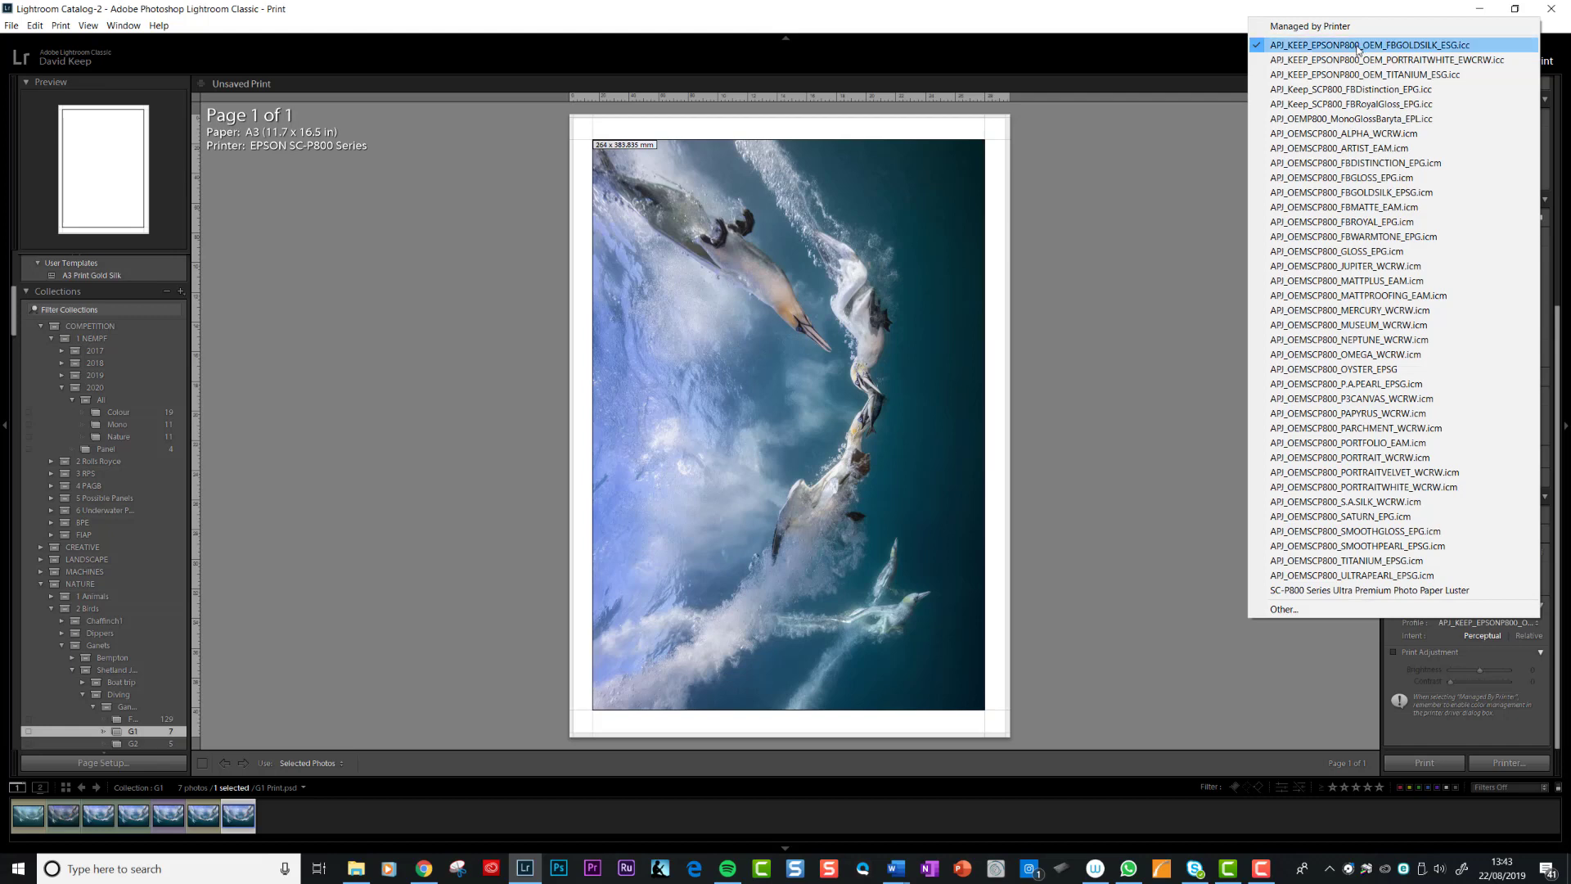
click(1200, 228)
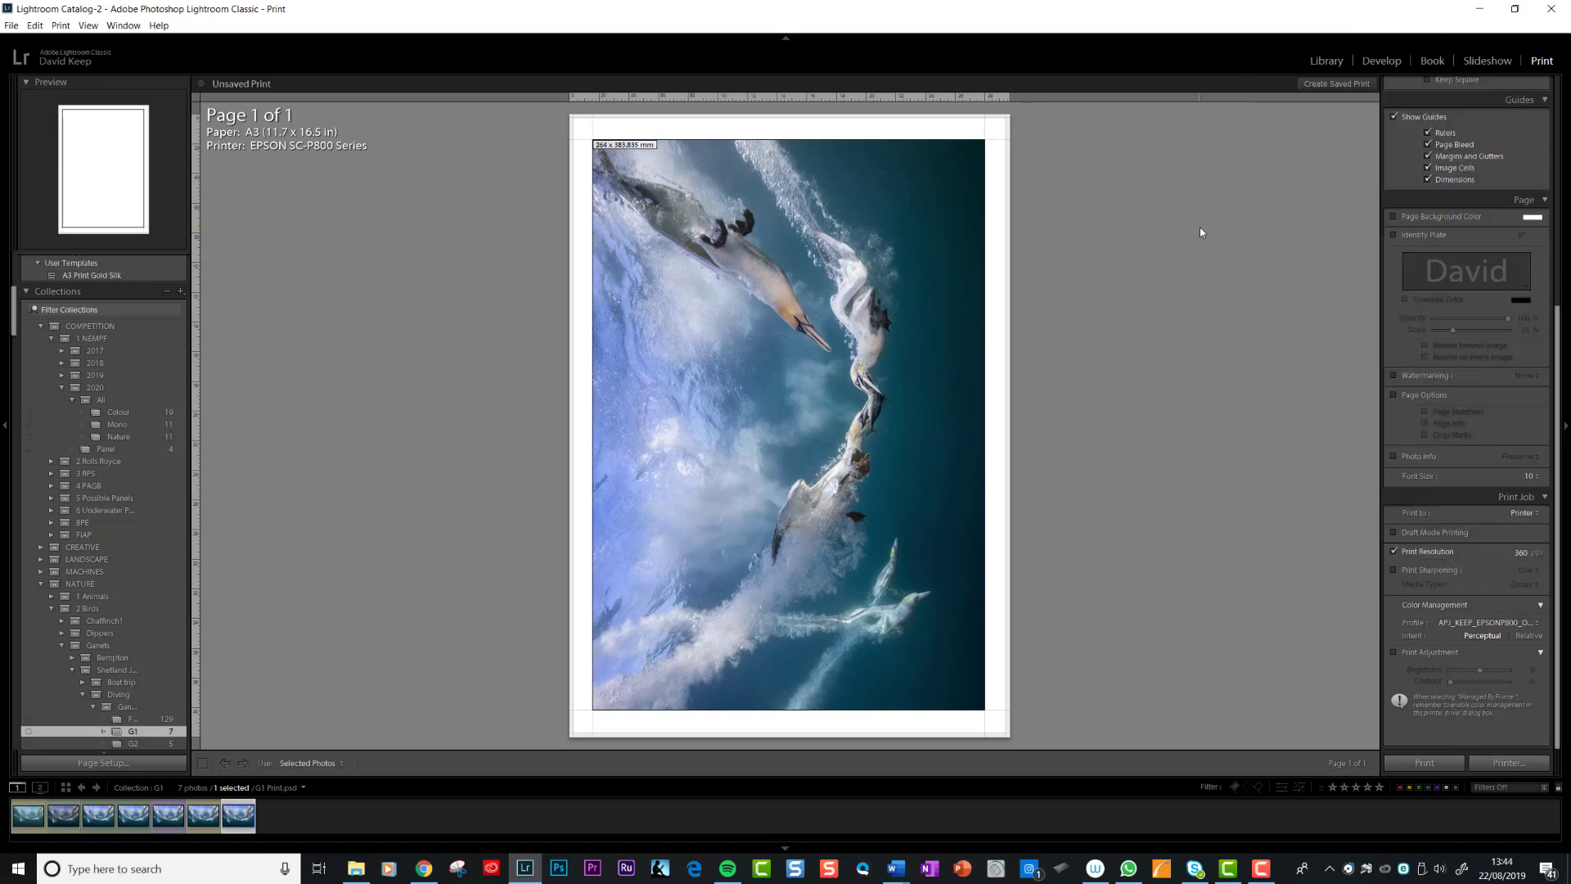
click(1537, 624)
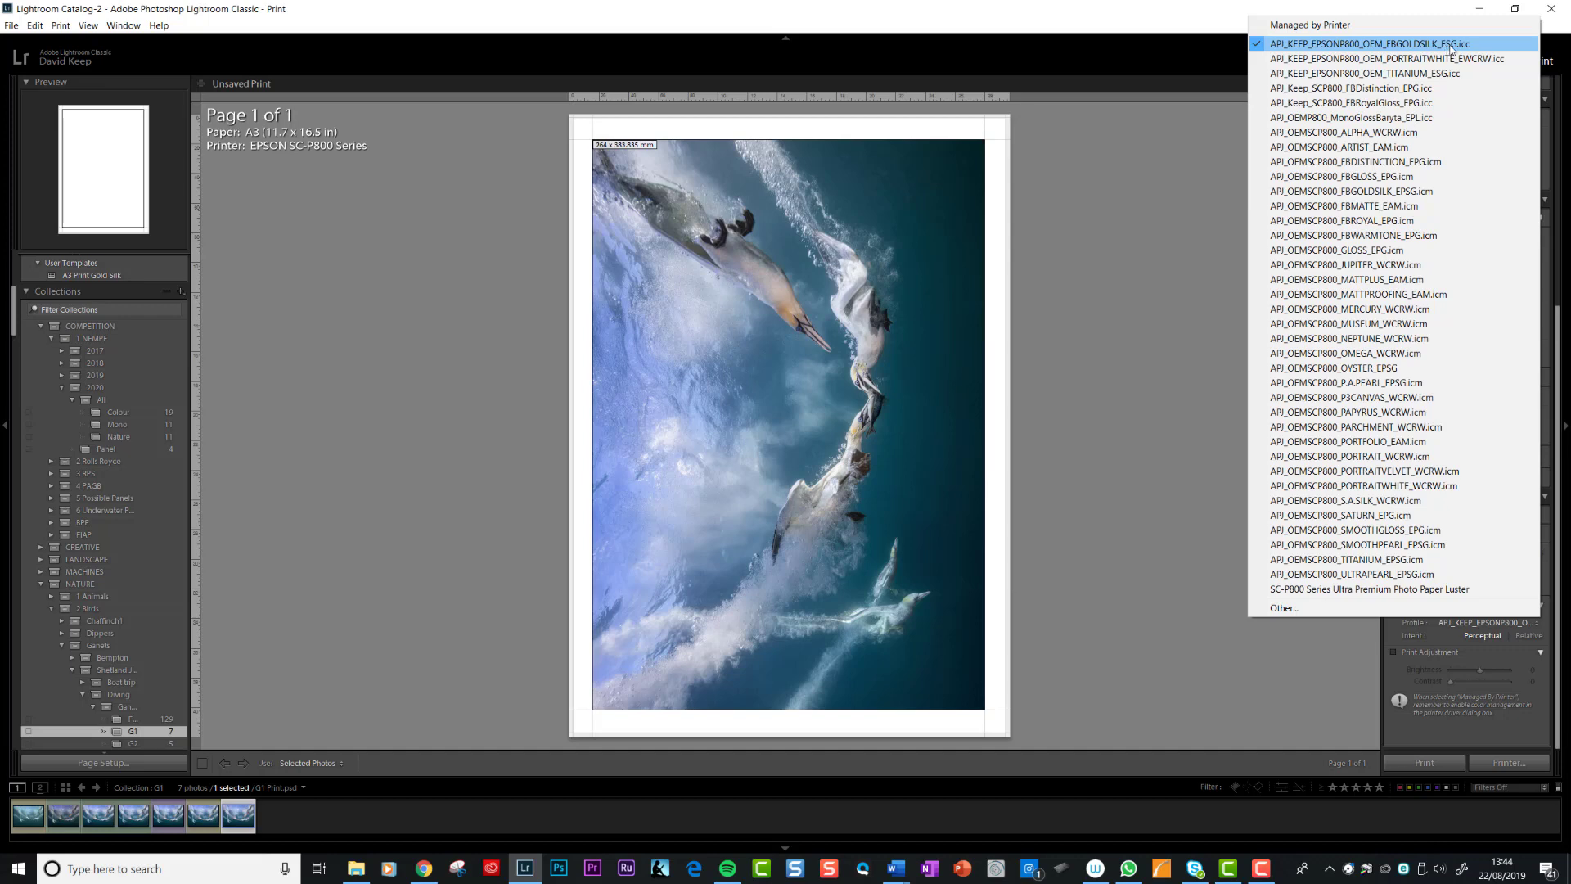
click(1408, 45)
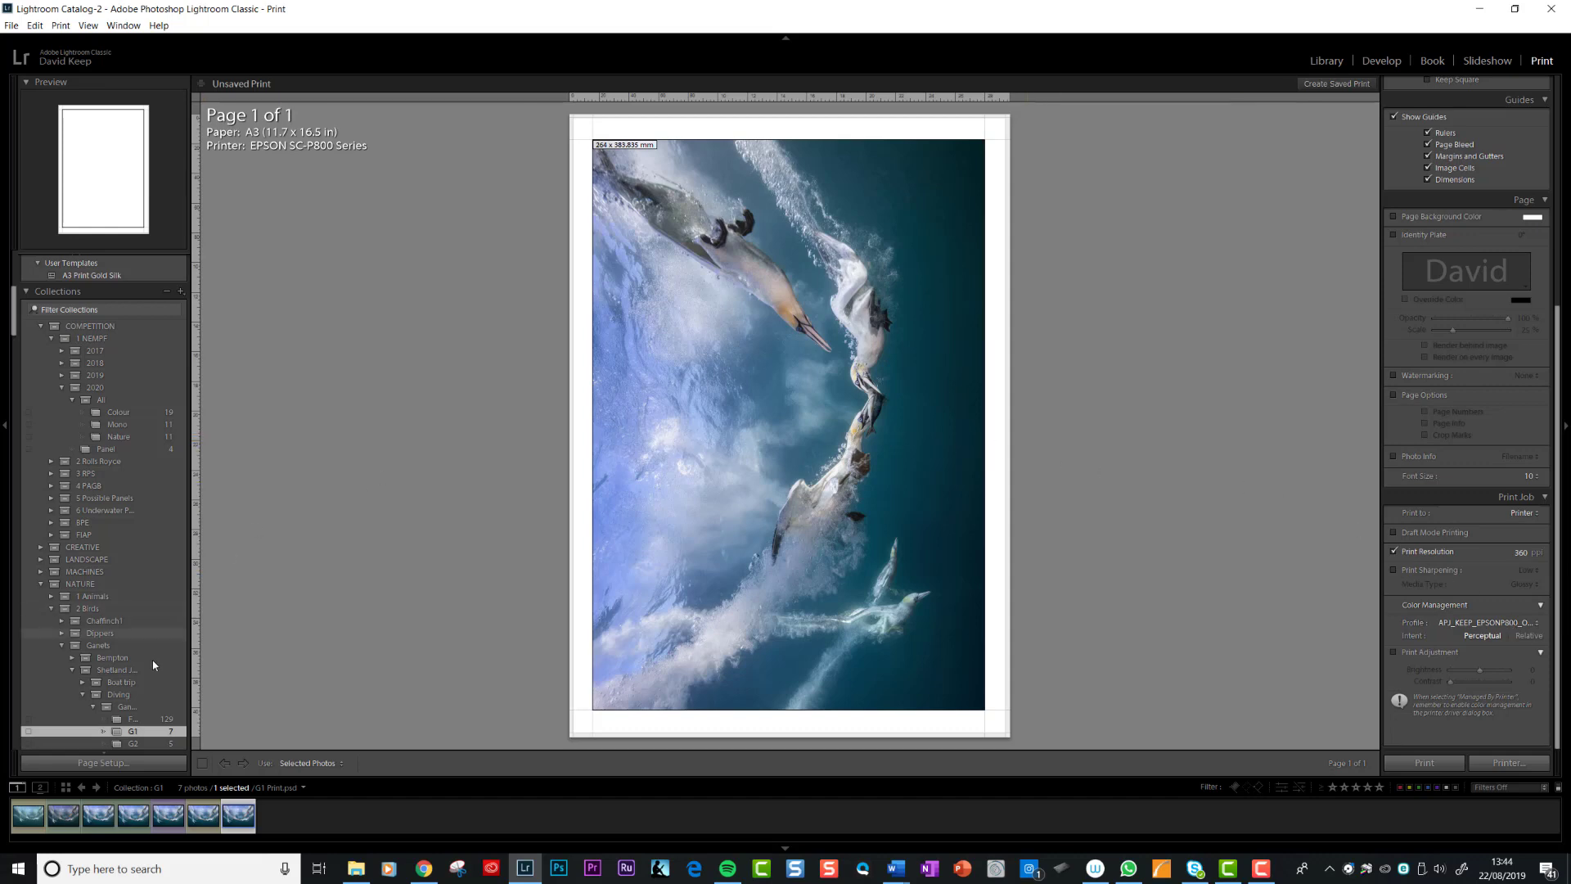
Step: Open the Epson SC-P800 Series Properties from Page Setup, showing Premium Photo Paper Semigloss media
click(104, 763)
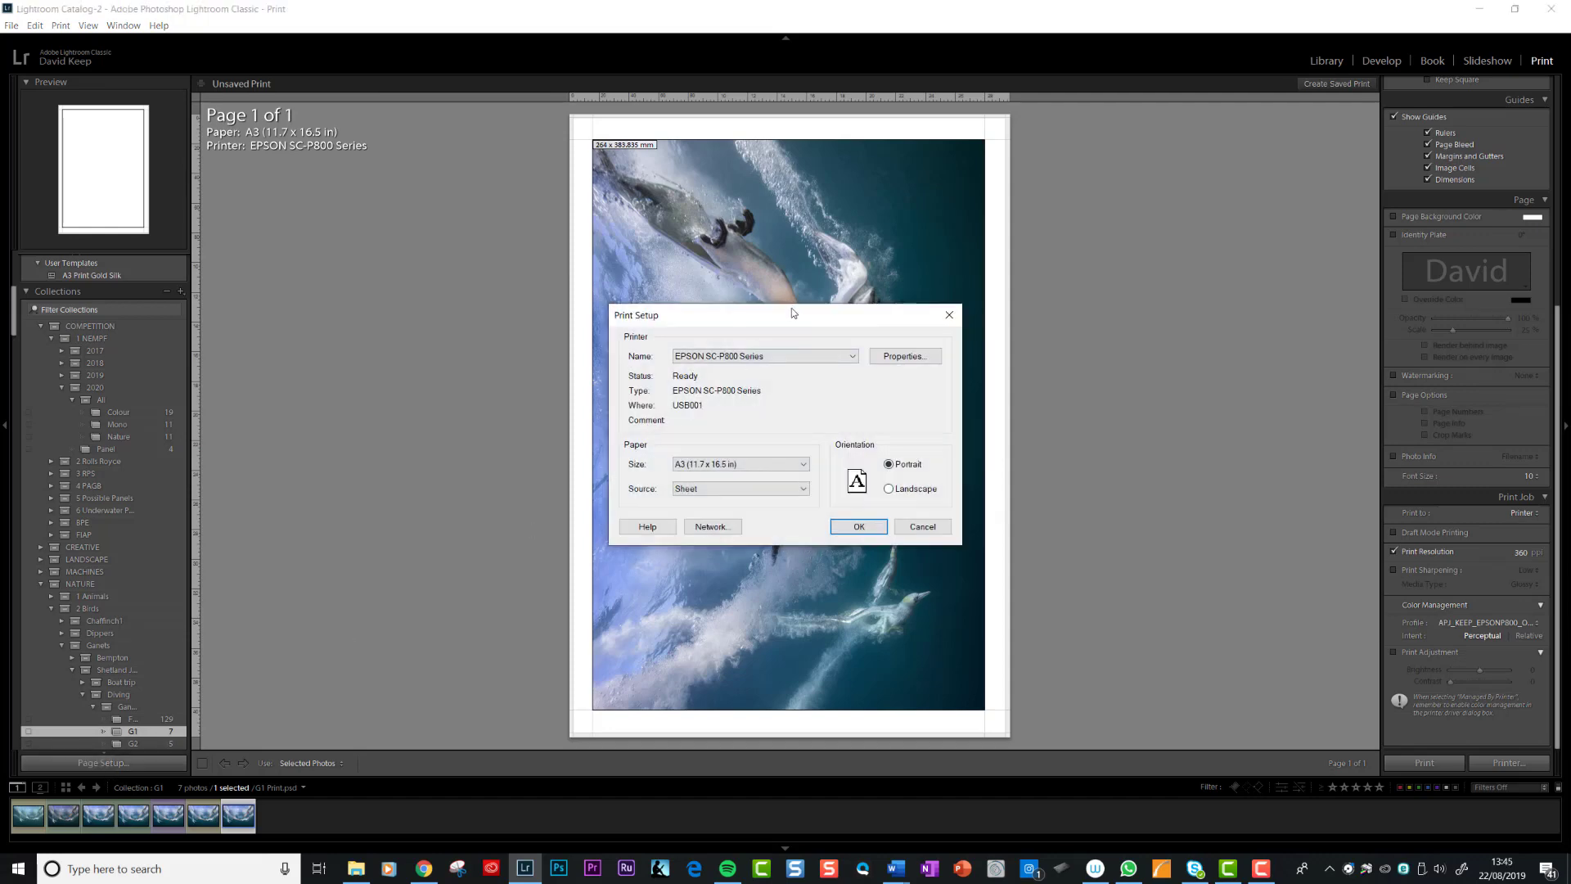
drag(792, 314, 411, 235)
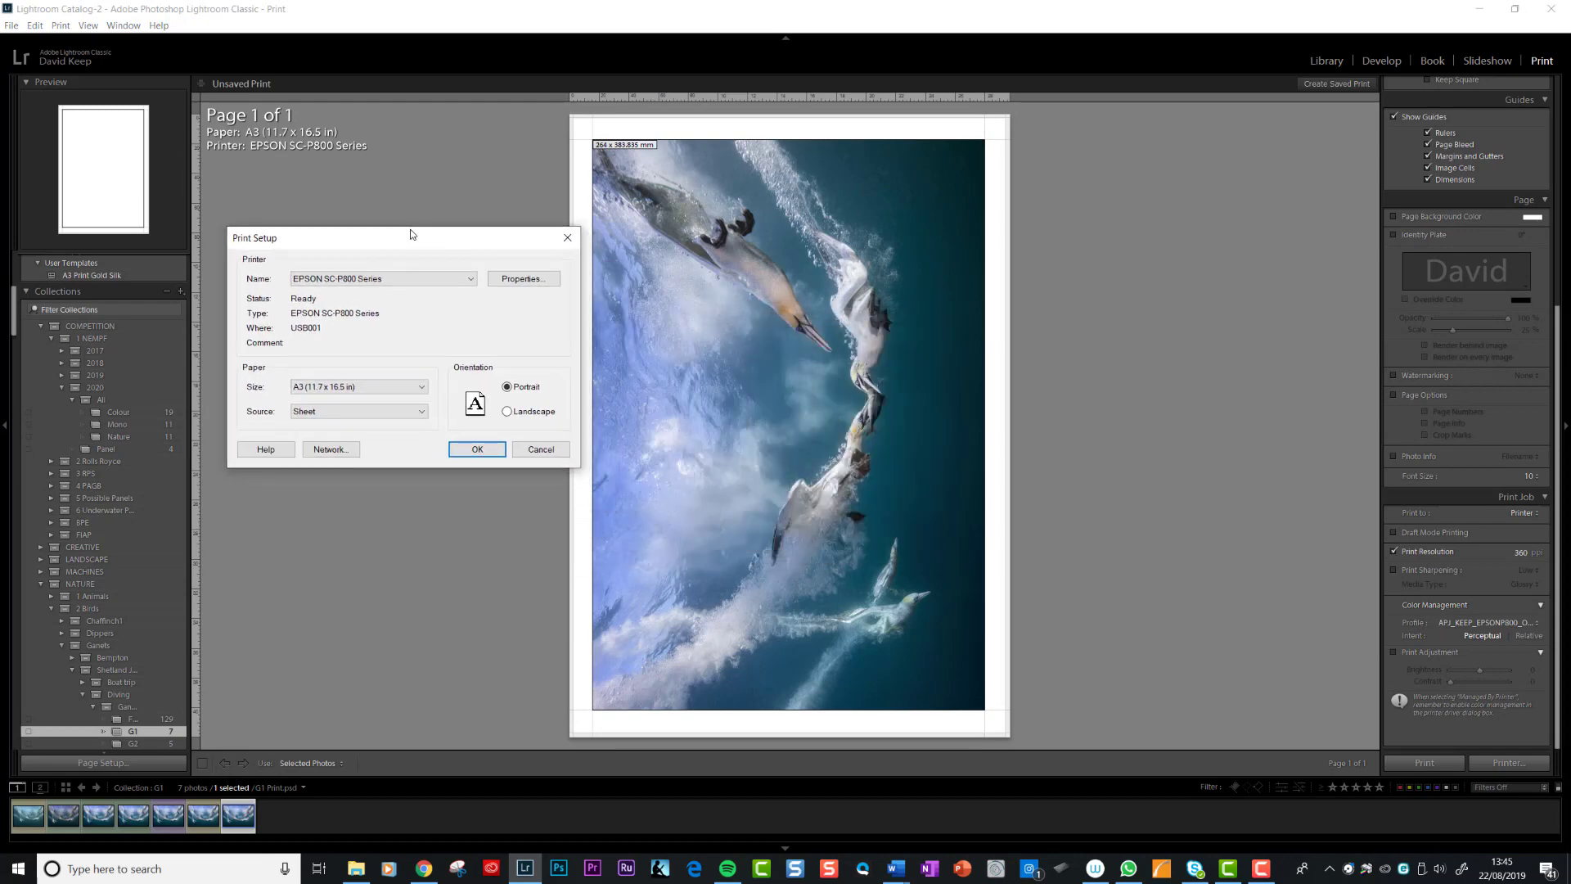
click(530, 279)
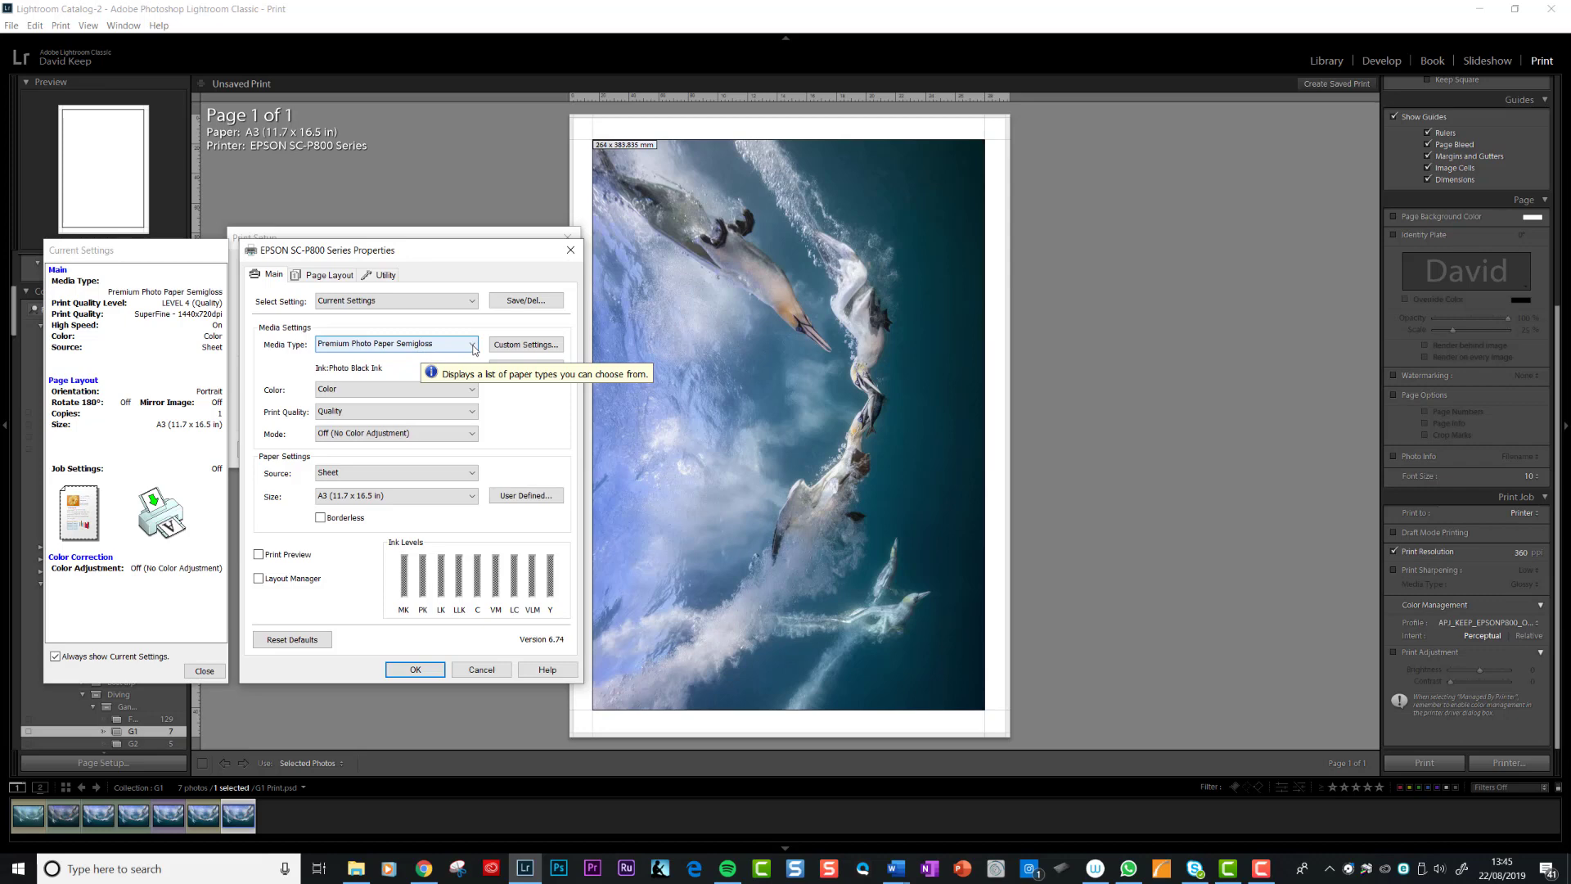
Step: Keep Premium Photo Paper Semigloss as the Epson media type and close the driver properties
click(474, 350)
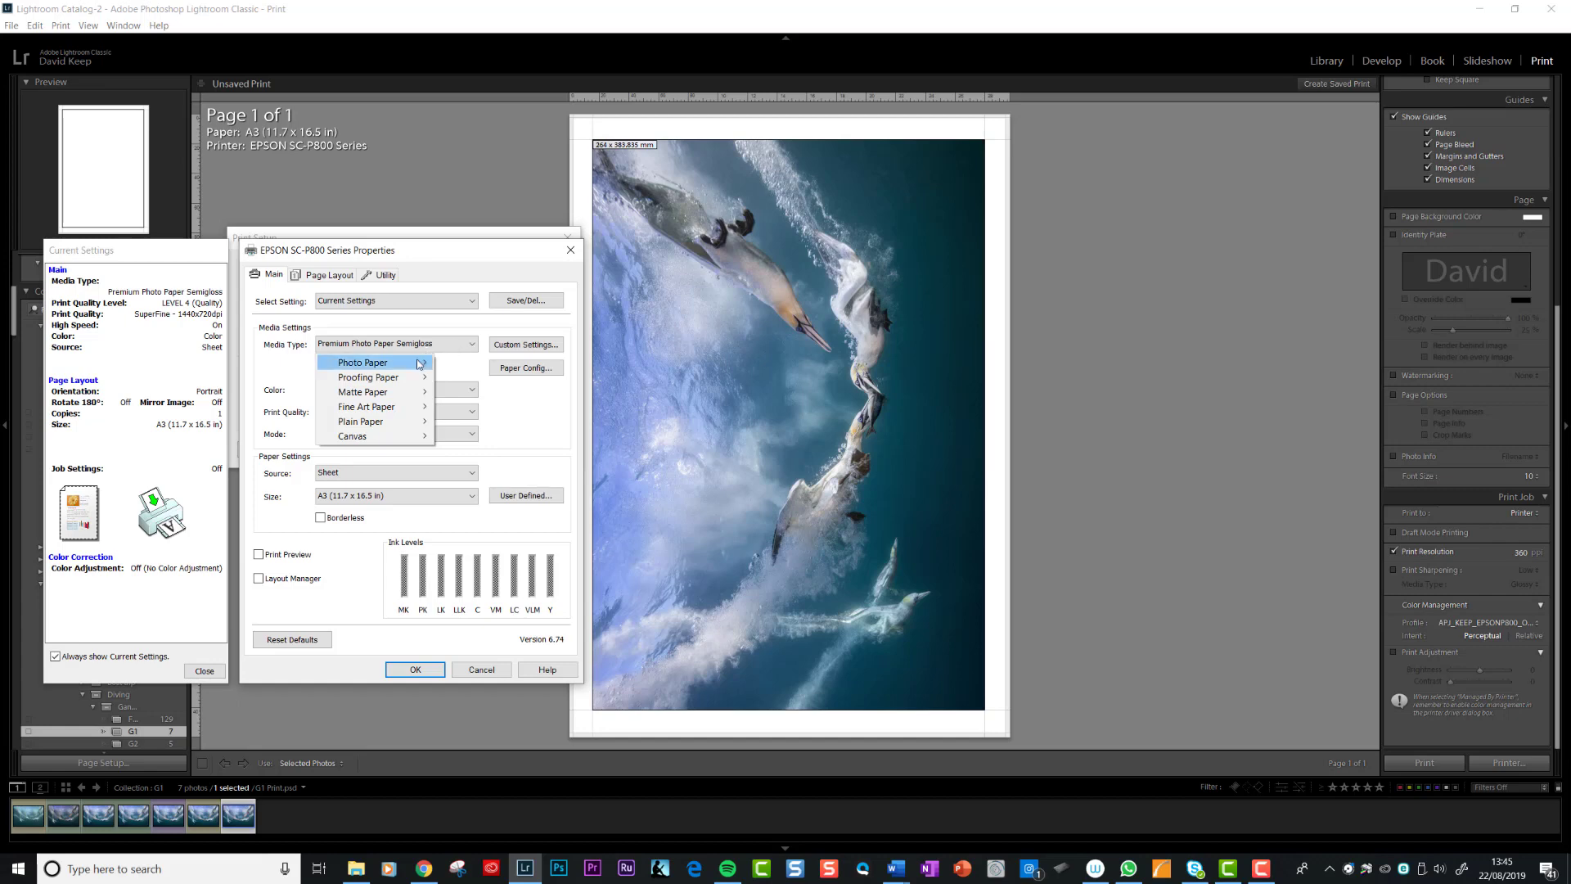
mouse_move(421, 362)
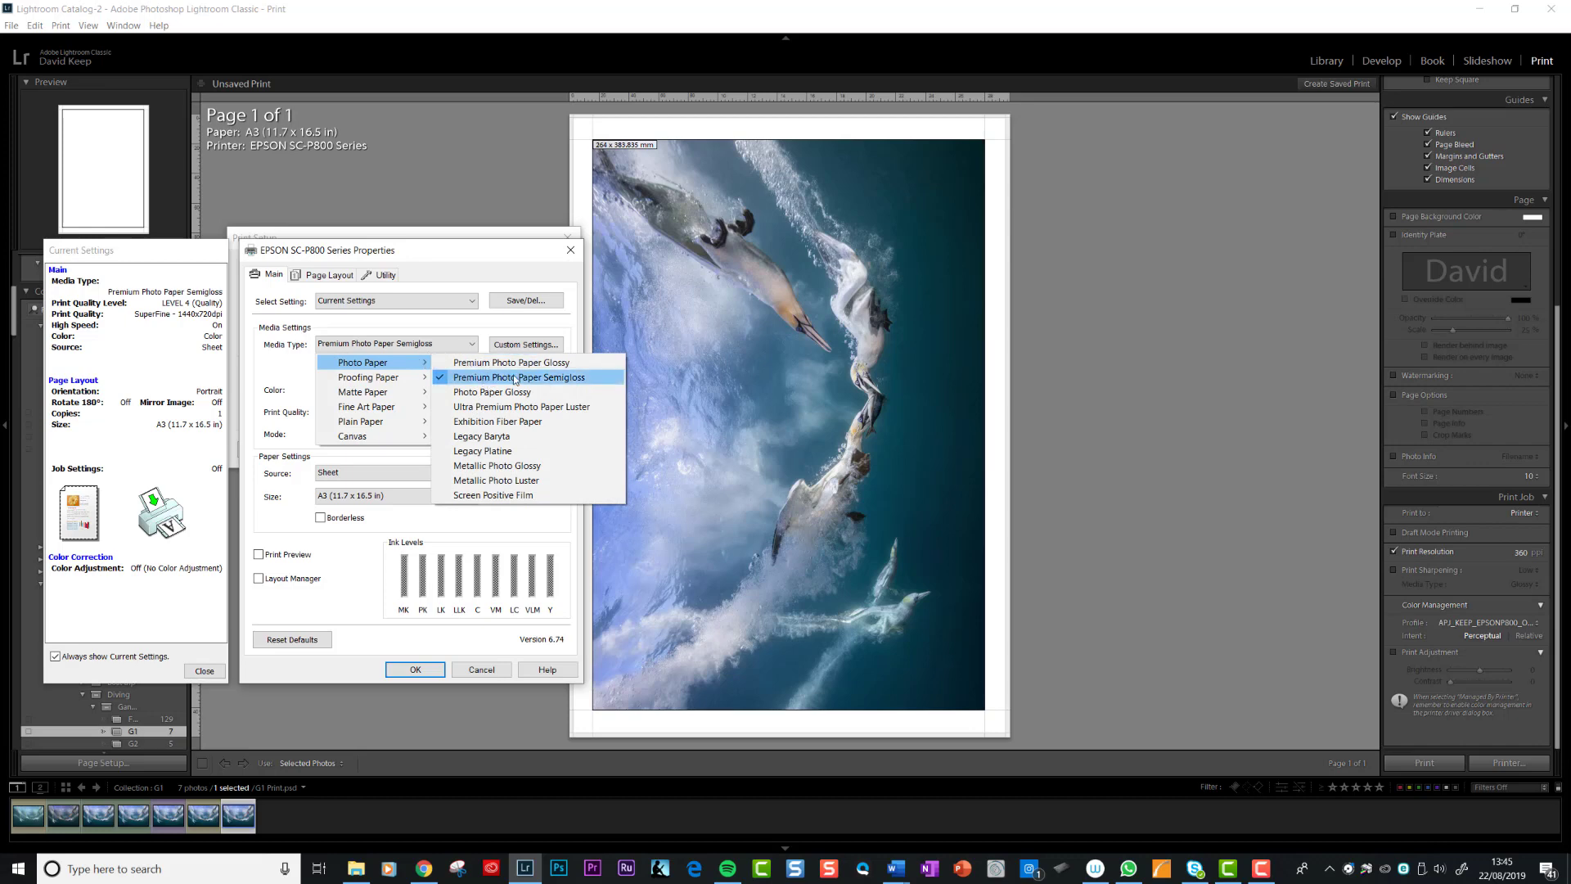
click(546, 379)
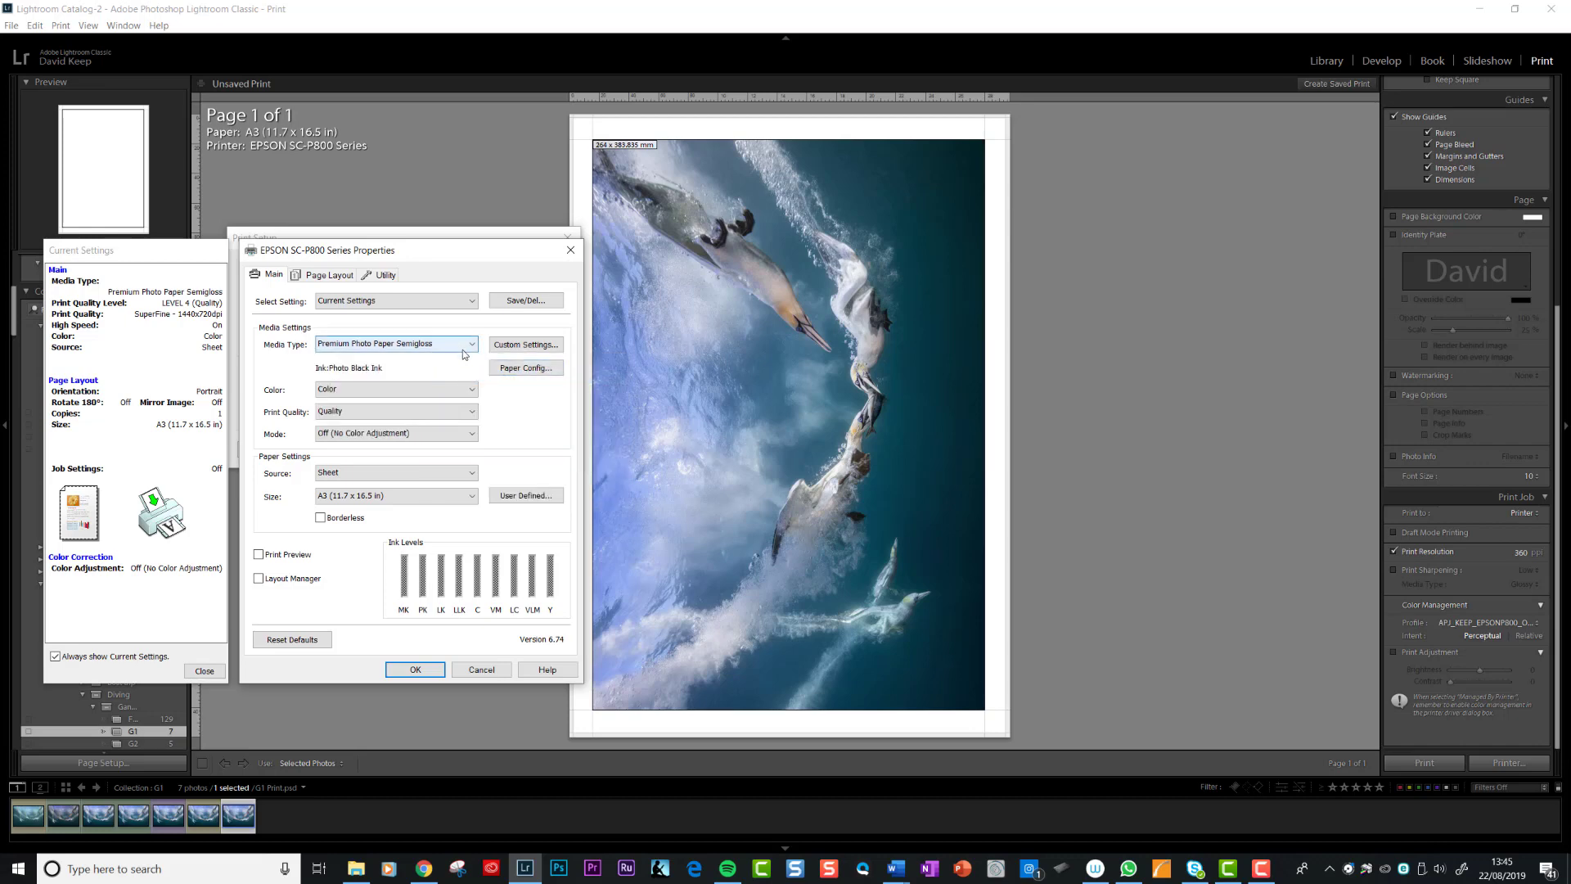
click(1536, 629)
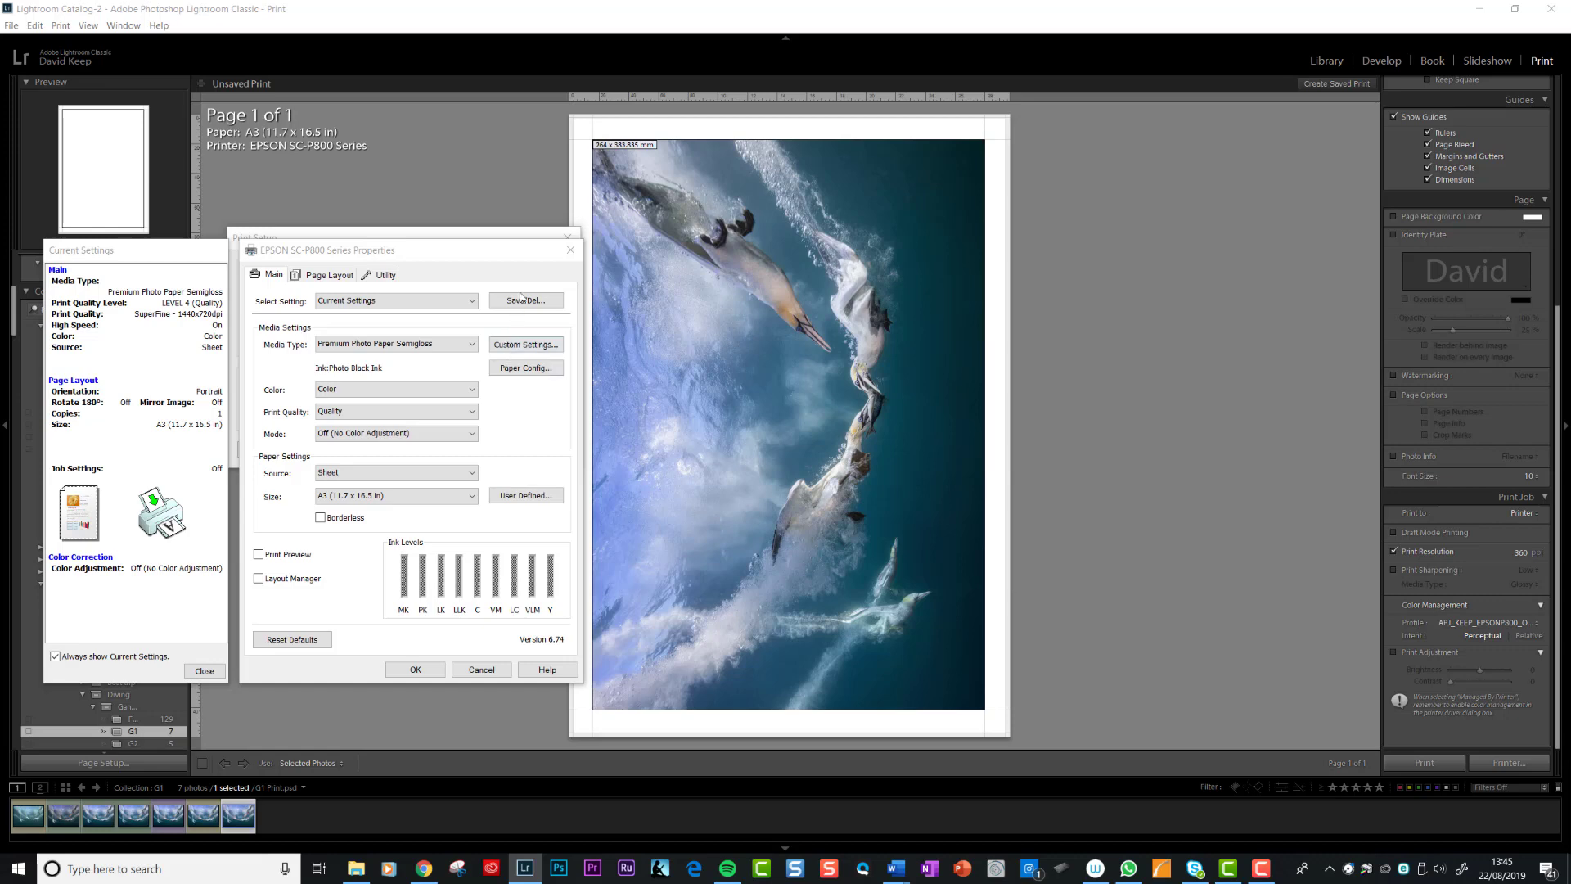
Step: Close the Epson and Print Setup dialogs, then set the profile to API_Keep_SCP800_FBDistinction_EPG.icc
click(569, 248)
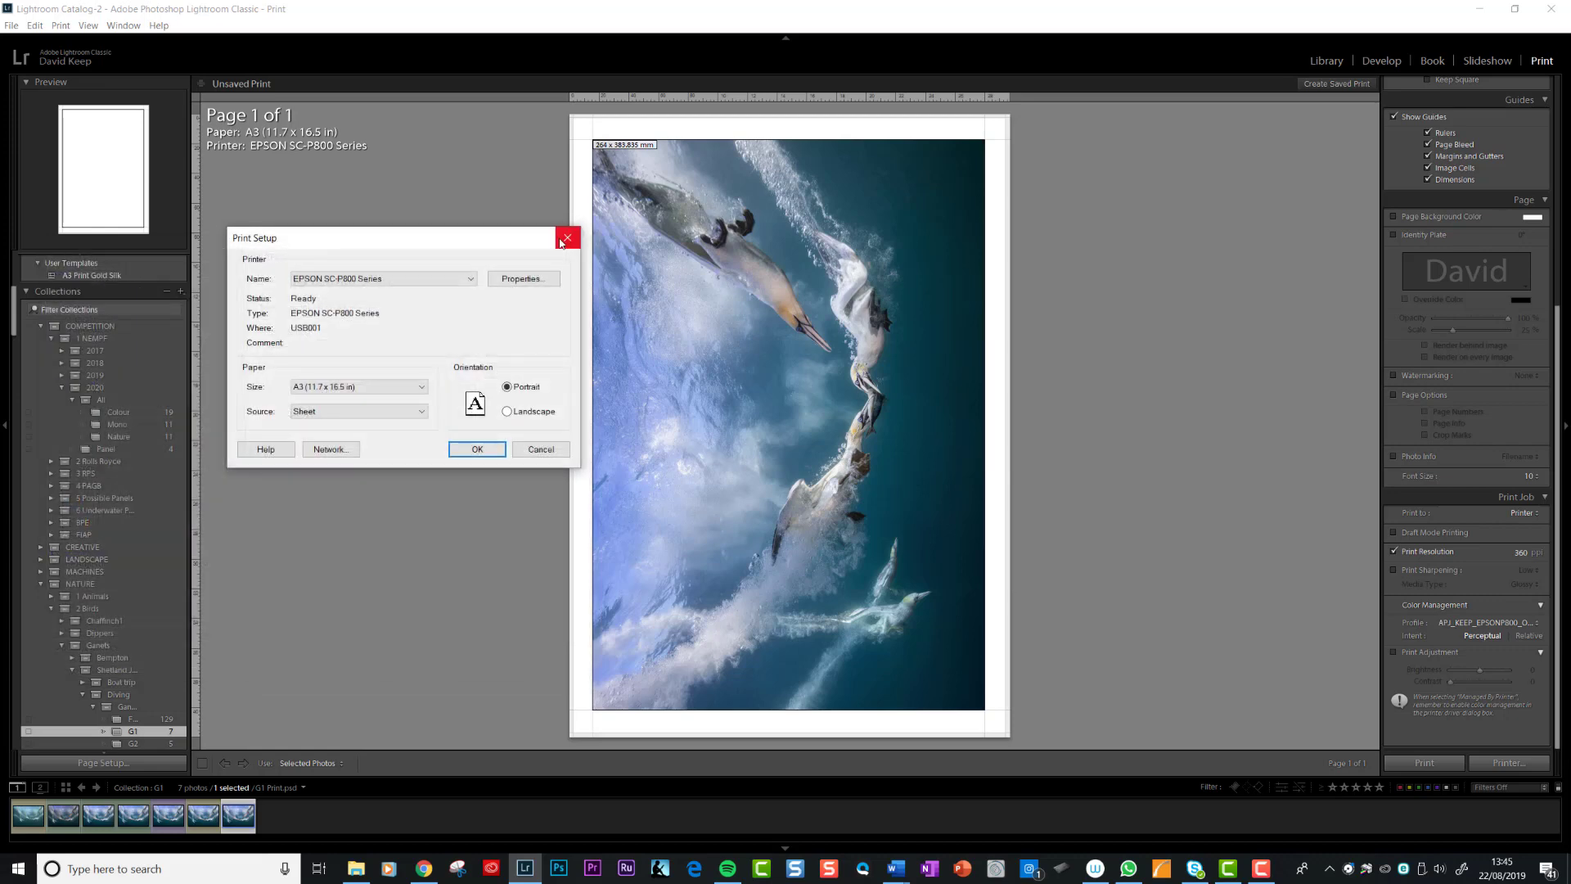
click(566, 239)
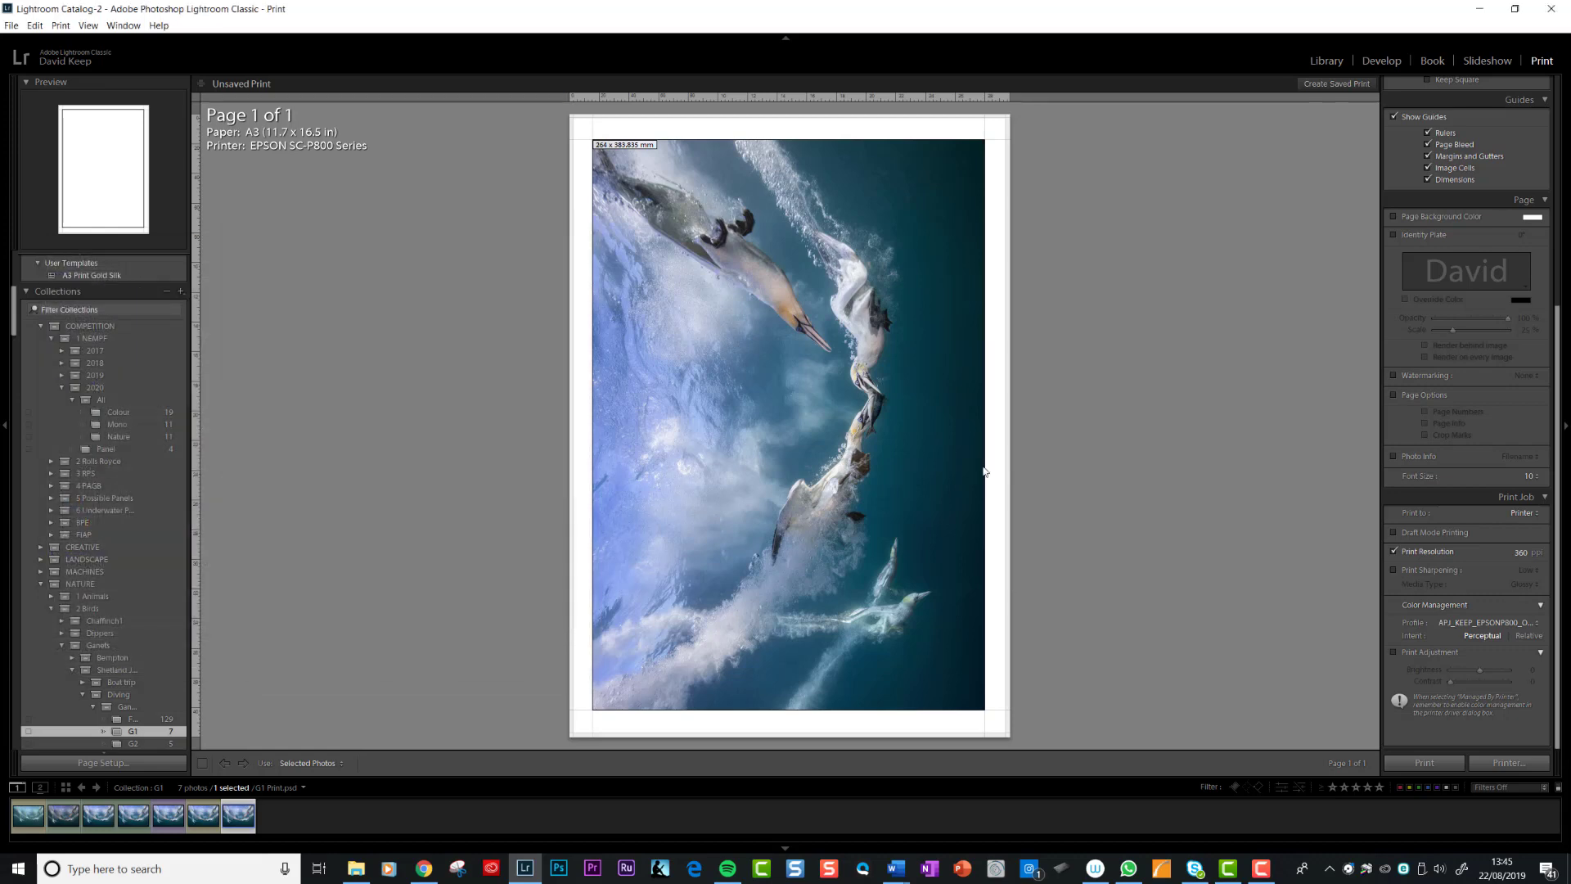
click(1536, 626)
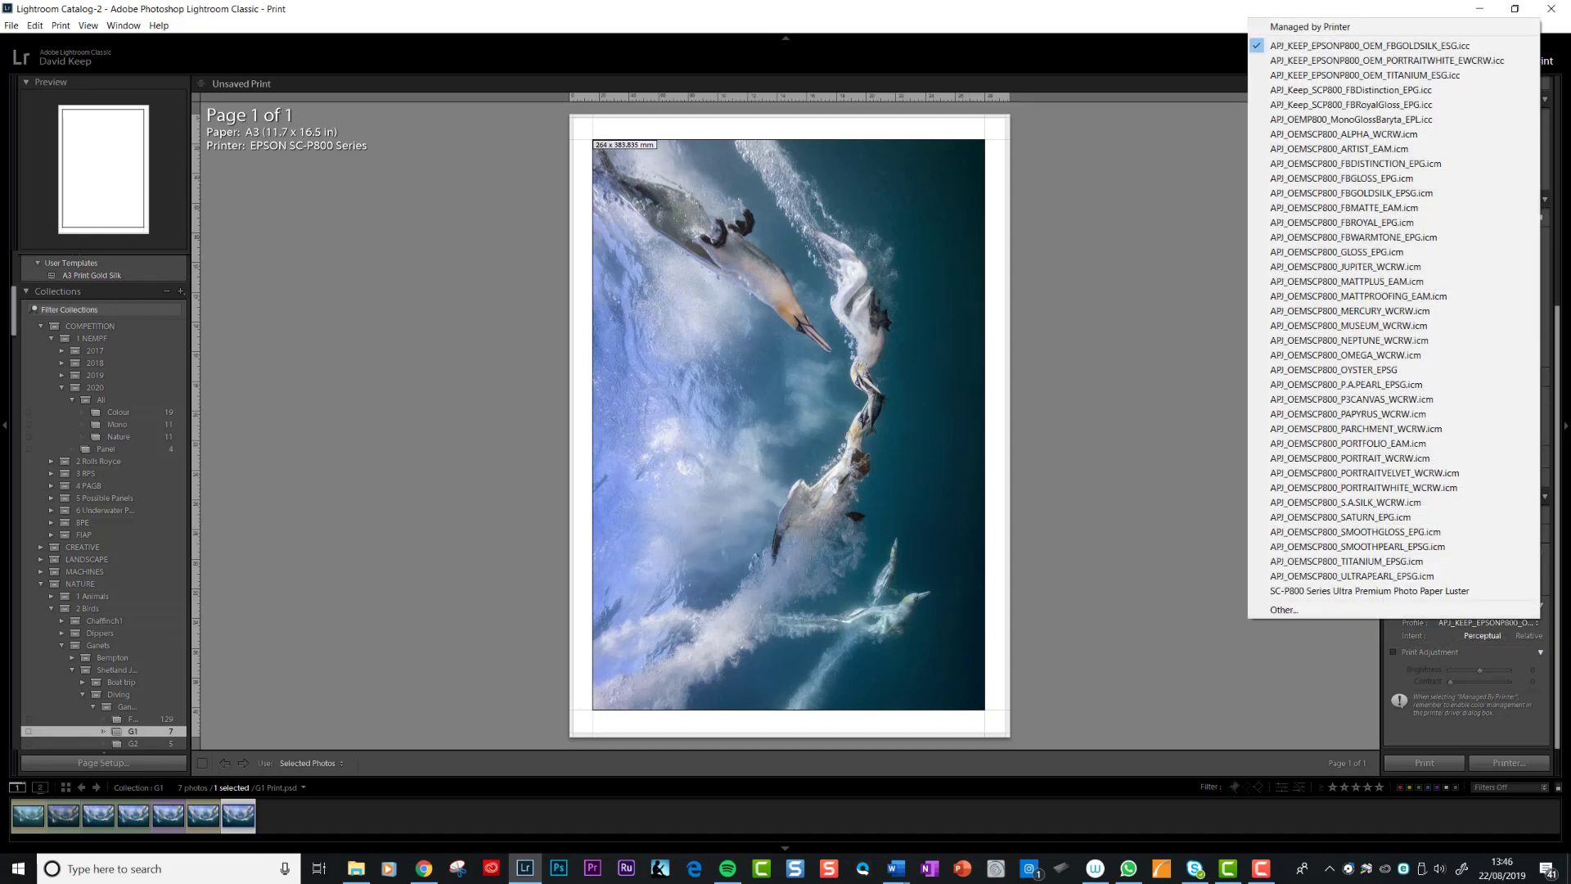
click(1380, 91)
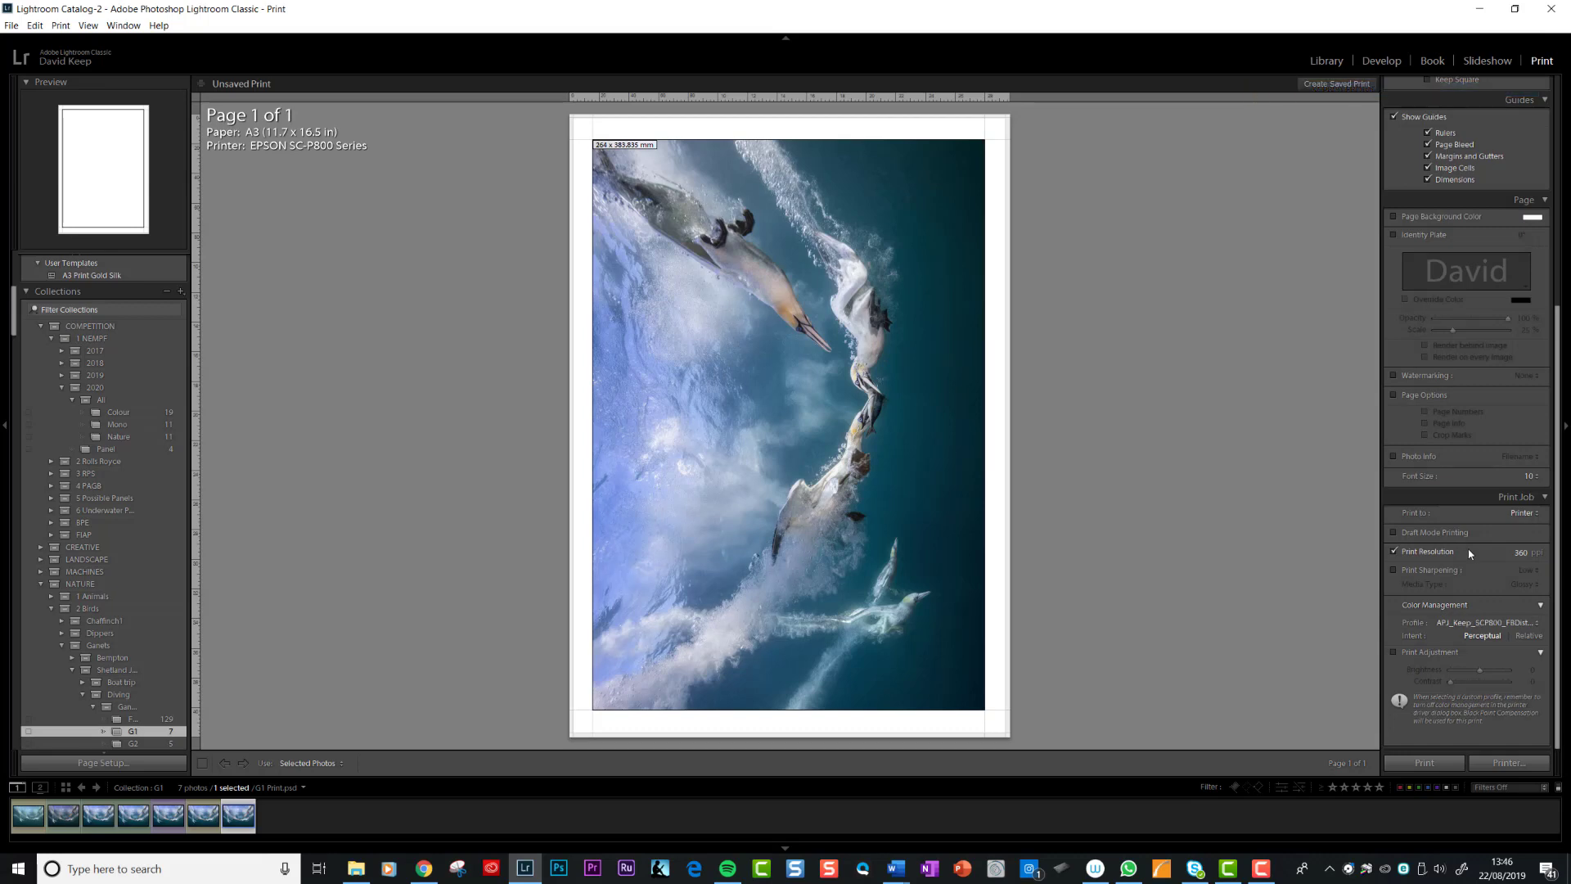
click(1537, 624)
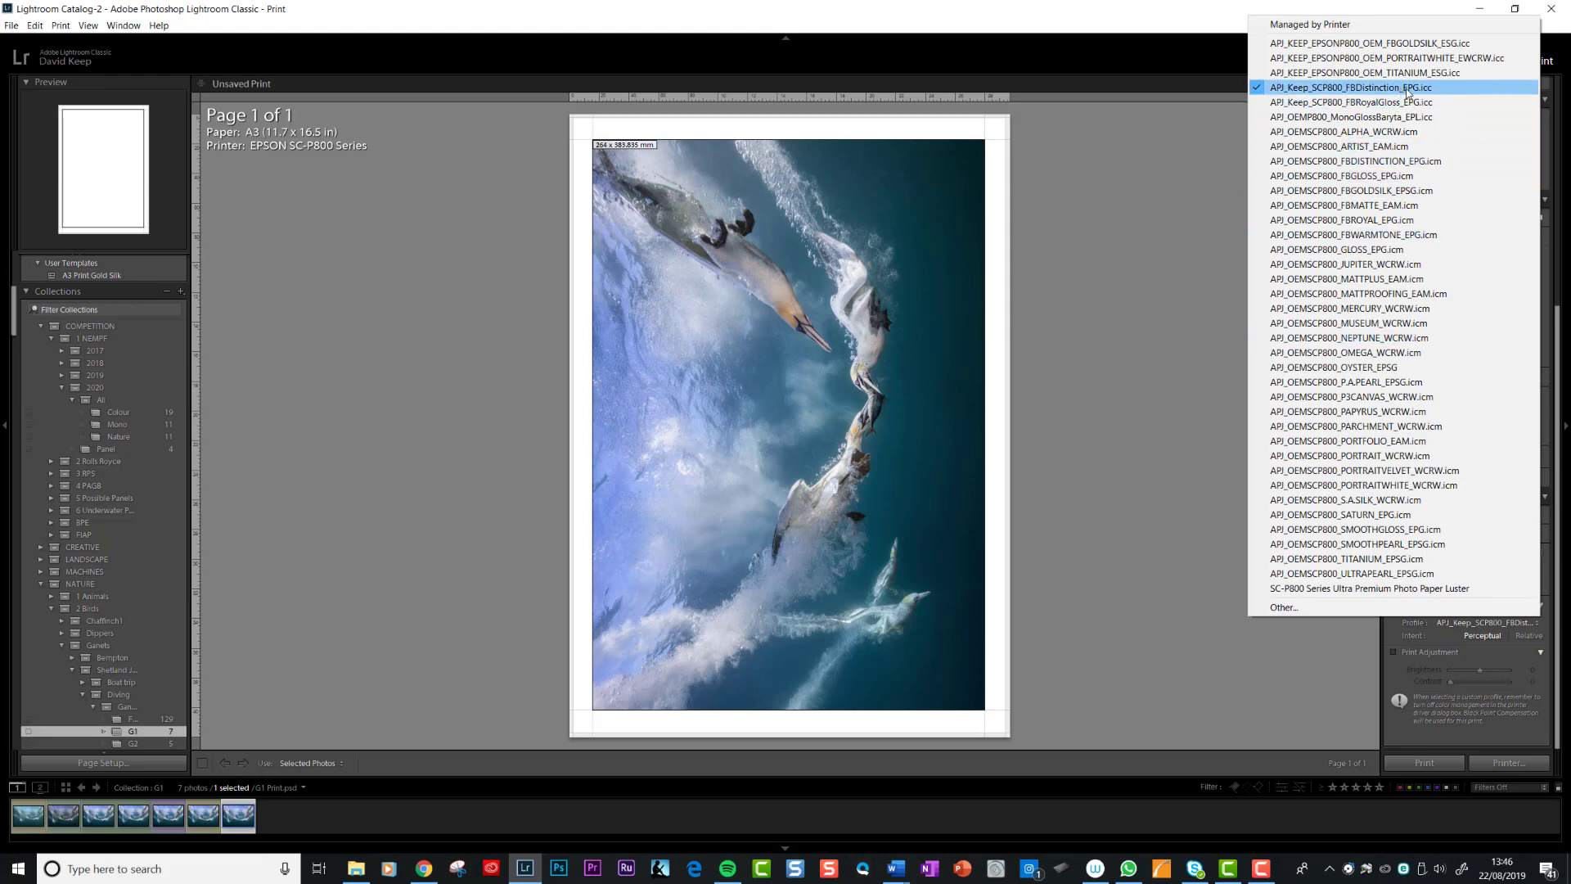
click(1164, 243)
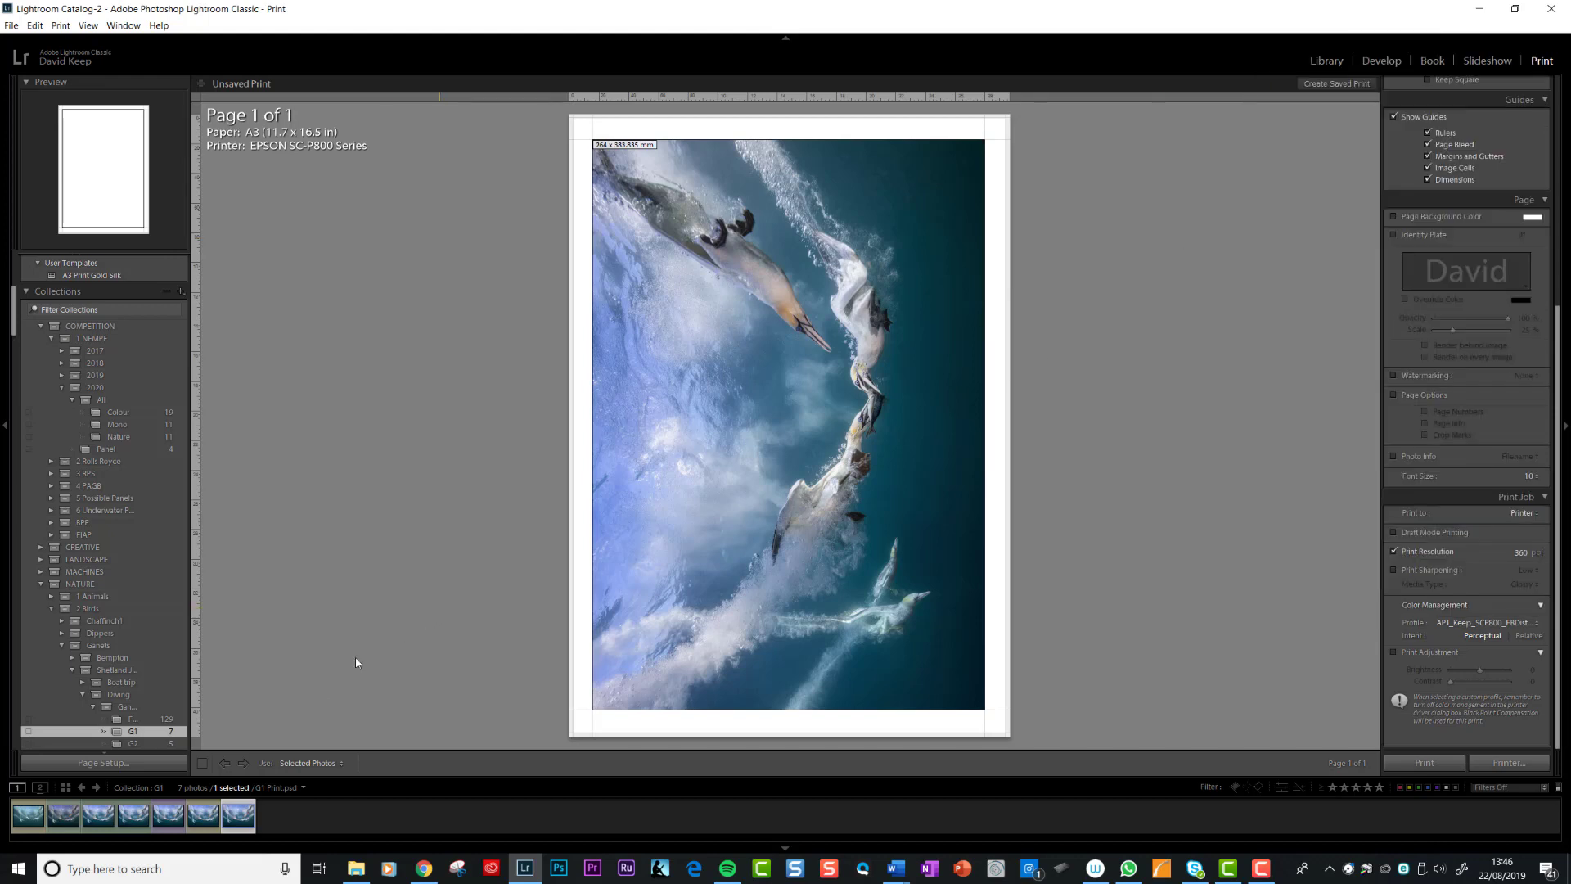
Step: Reopen the Epson driver properties from Page Setup and set media to Premium Photo Paper Glossy
click(96, 762)
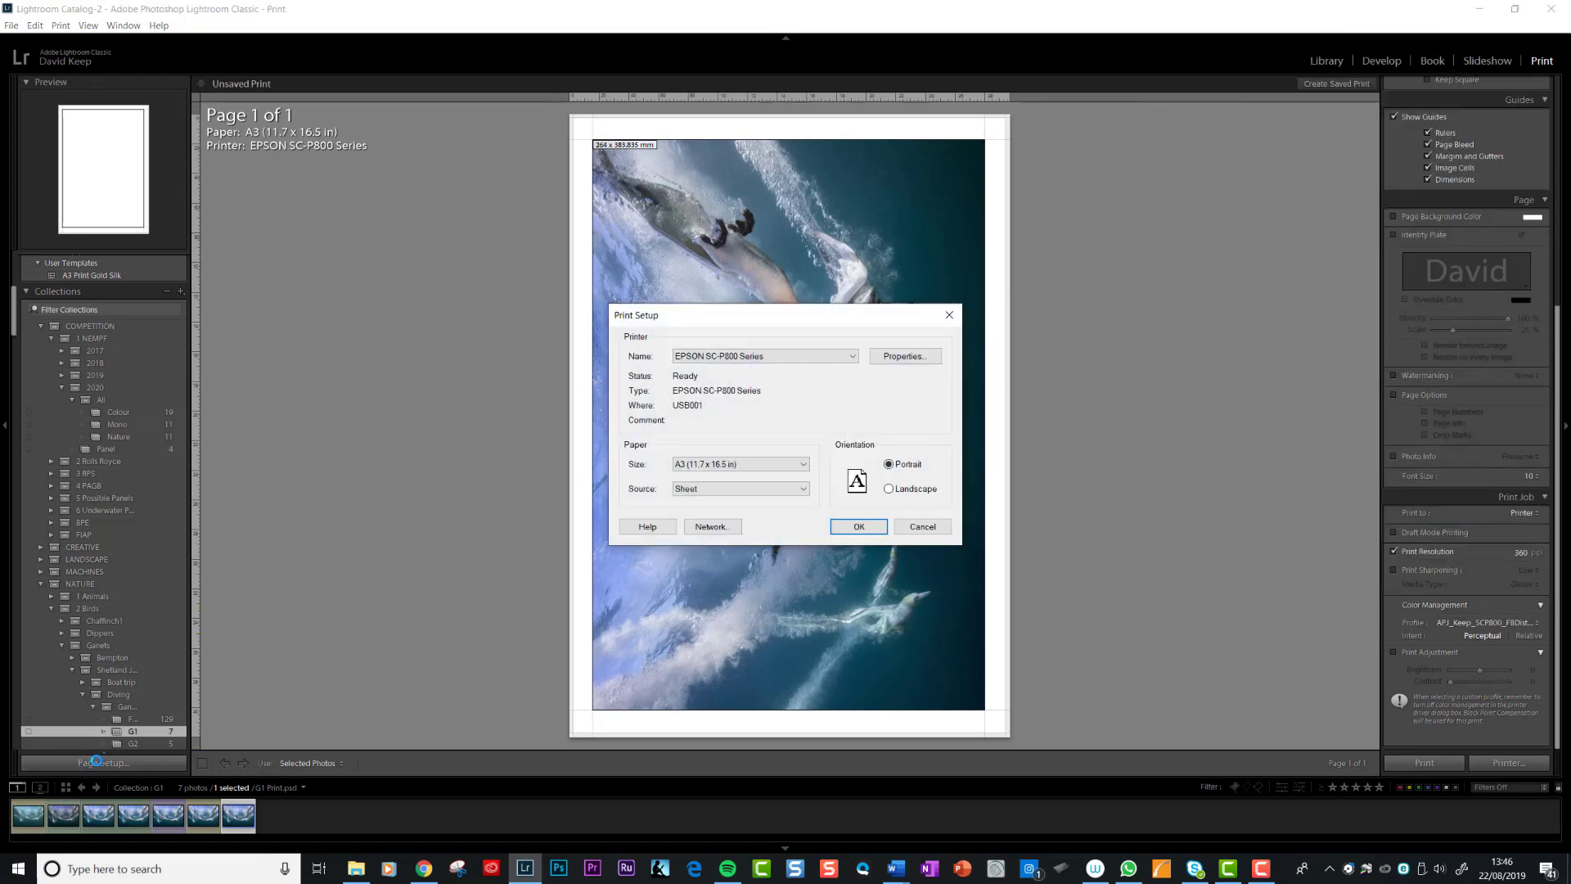
click(919, 358)
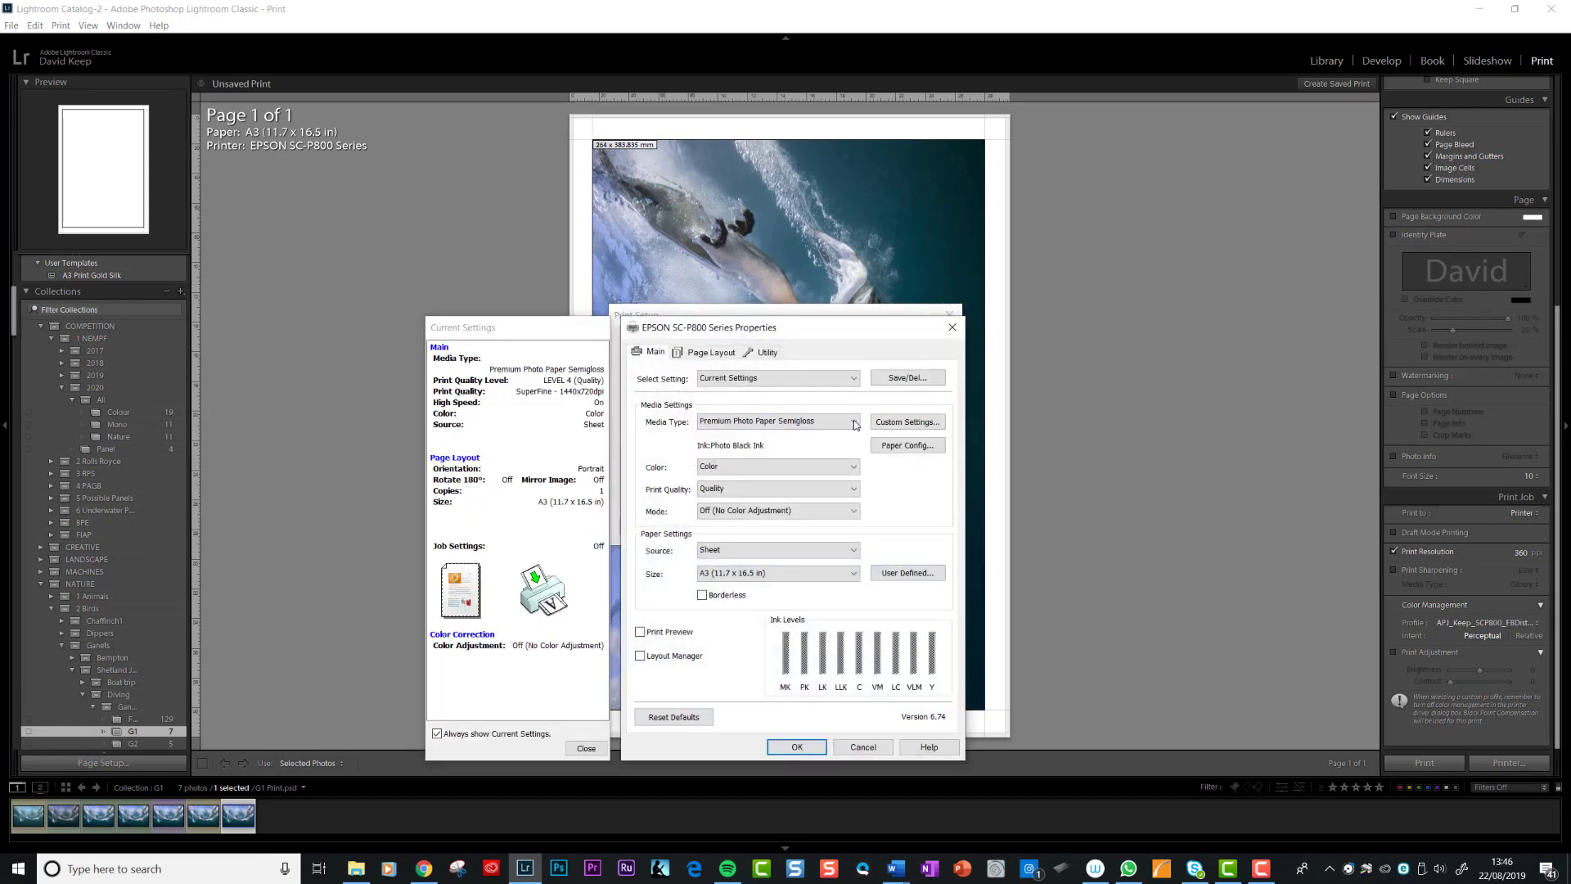
click(855, 424)
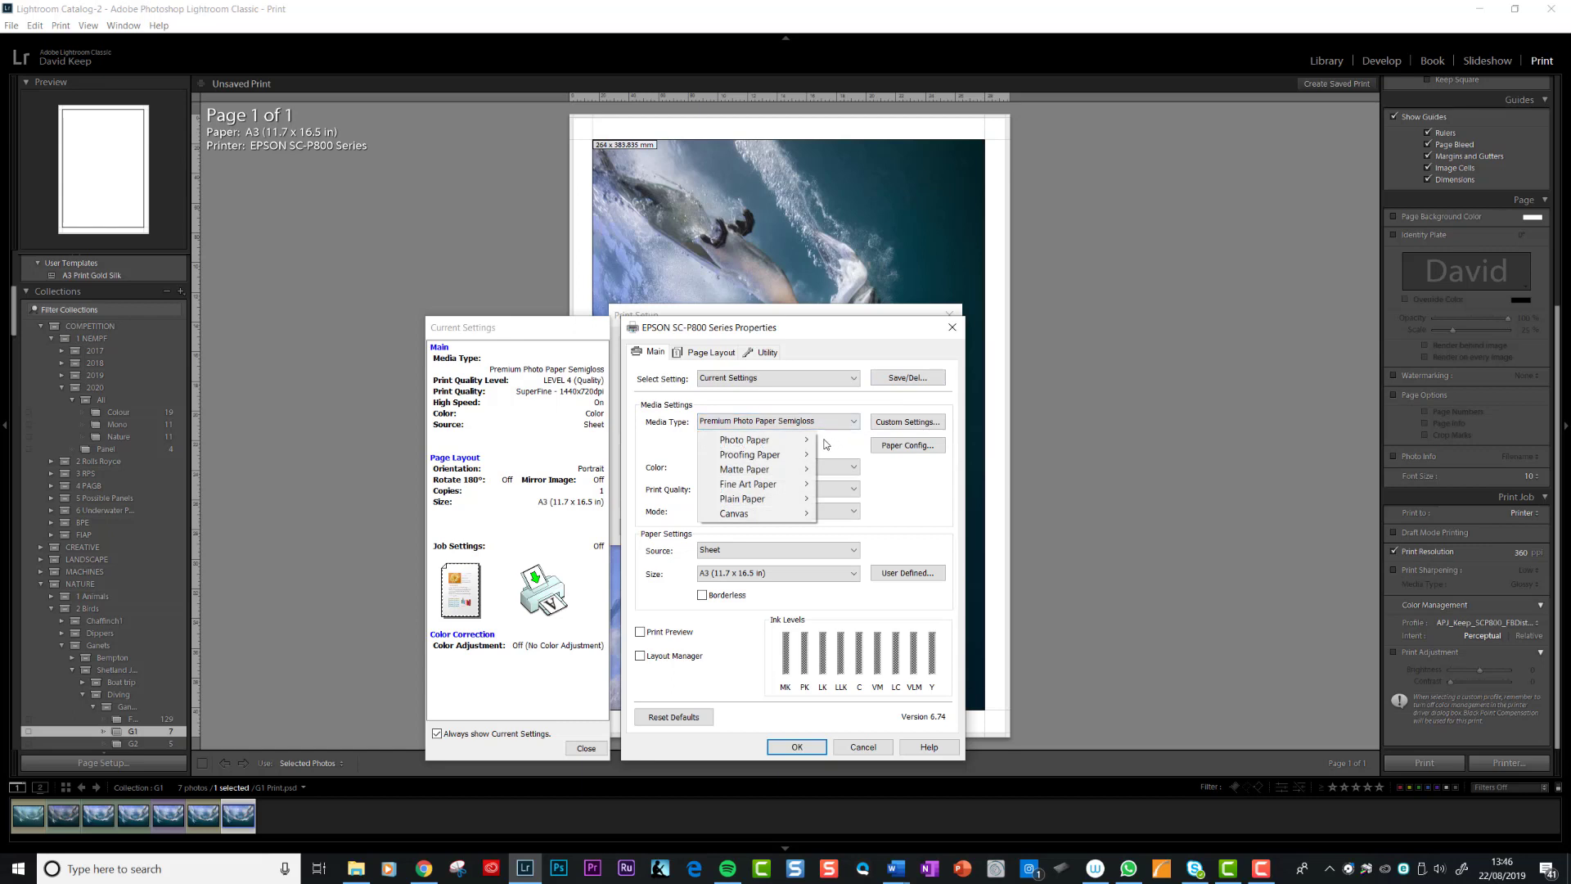
mouse_move(745, 444)
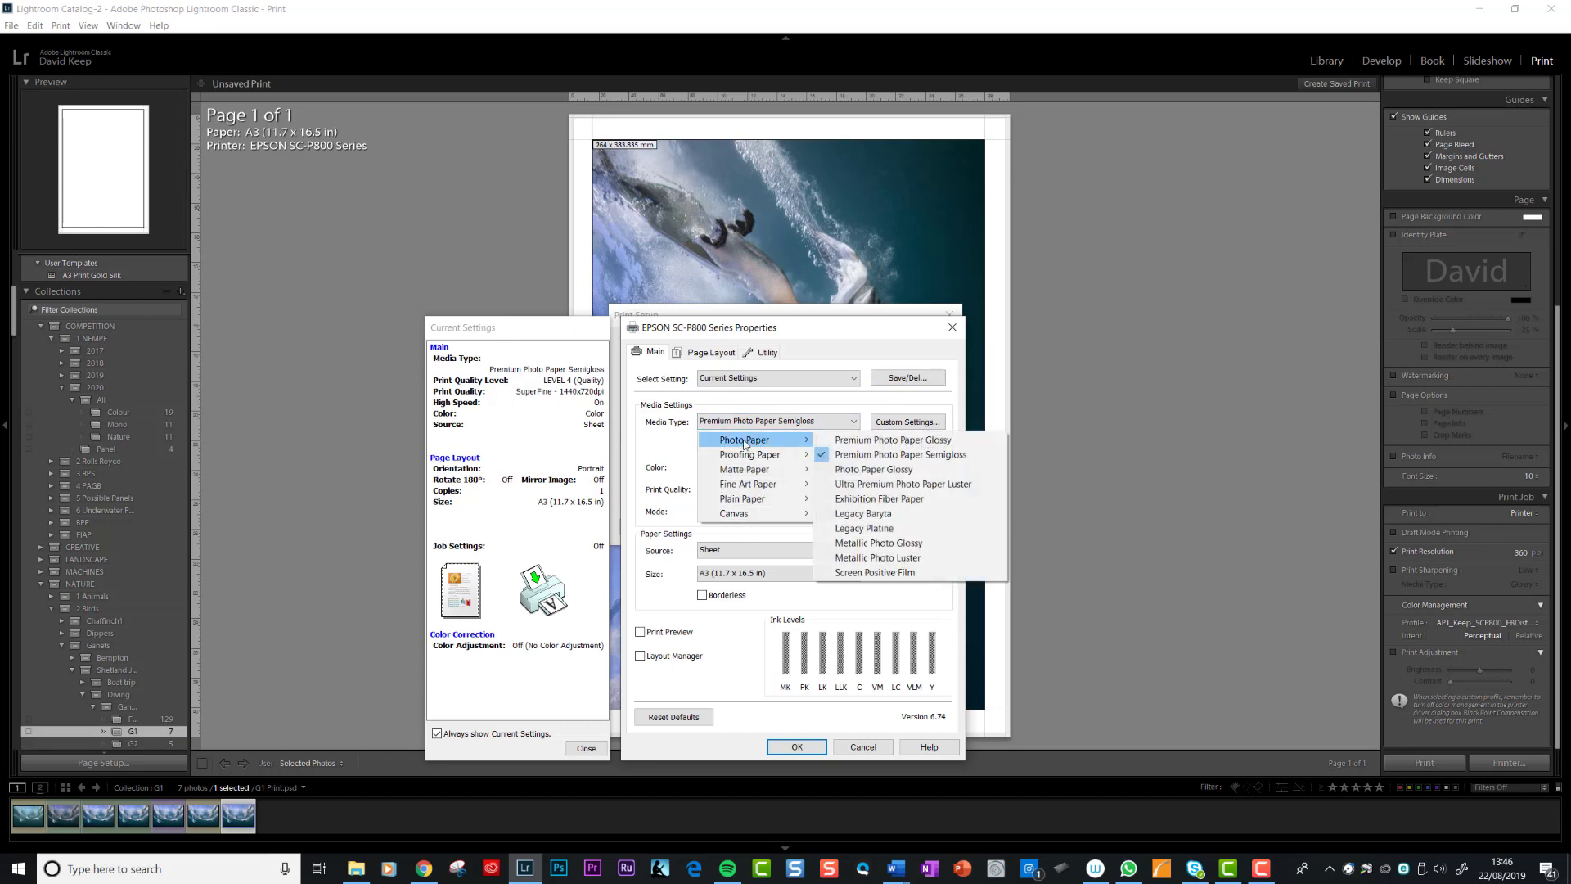
click(878, 440)
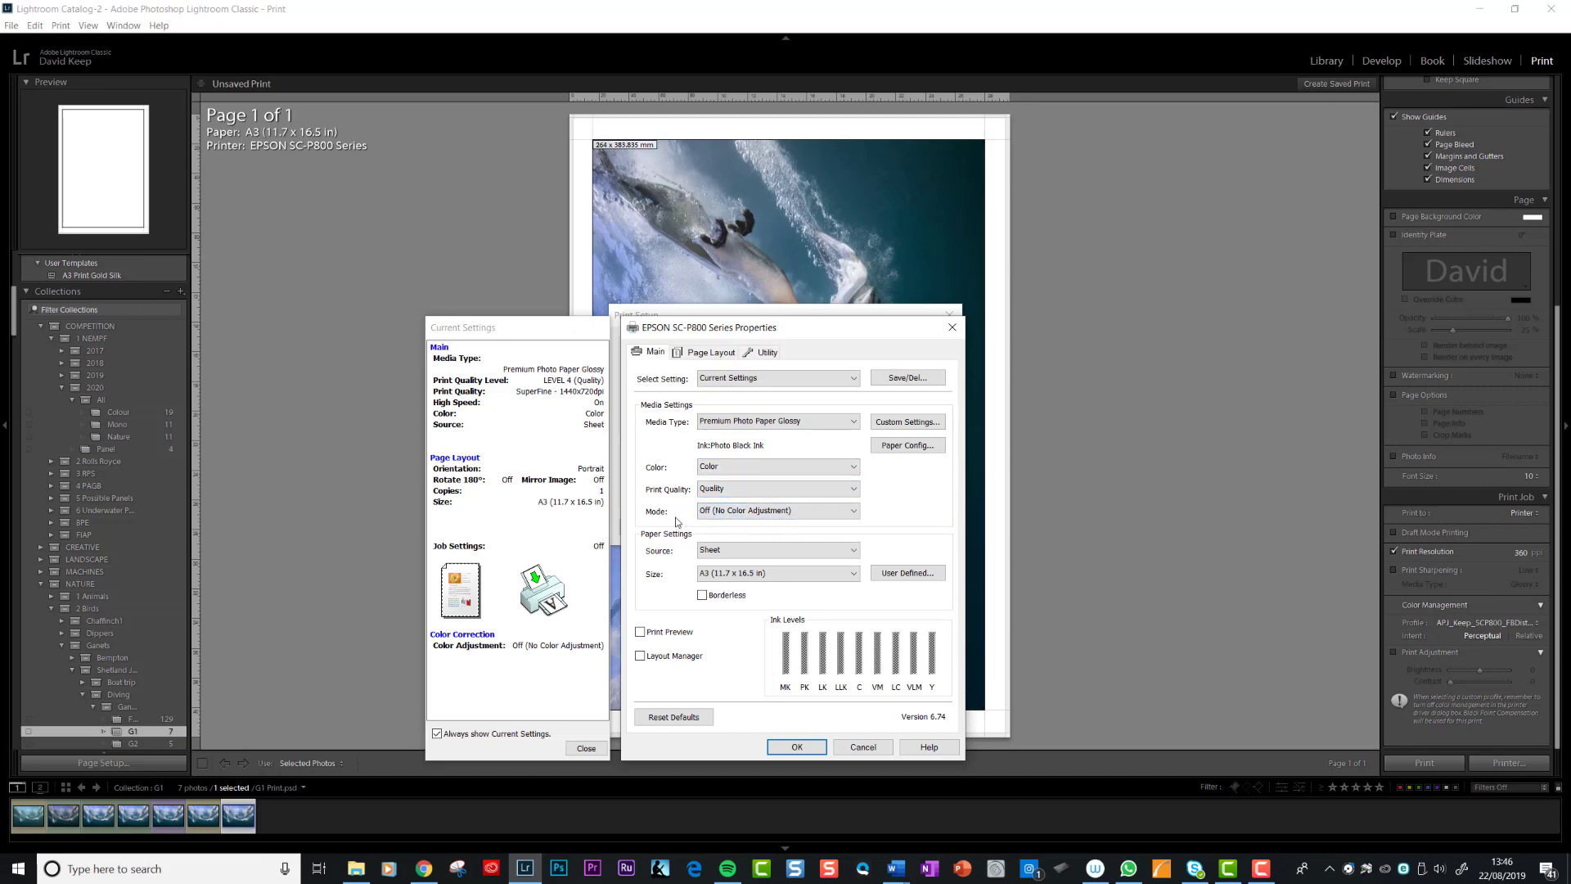
click(855, 511)
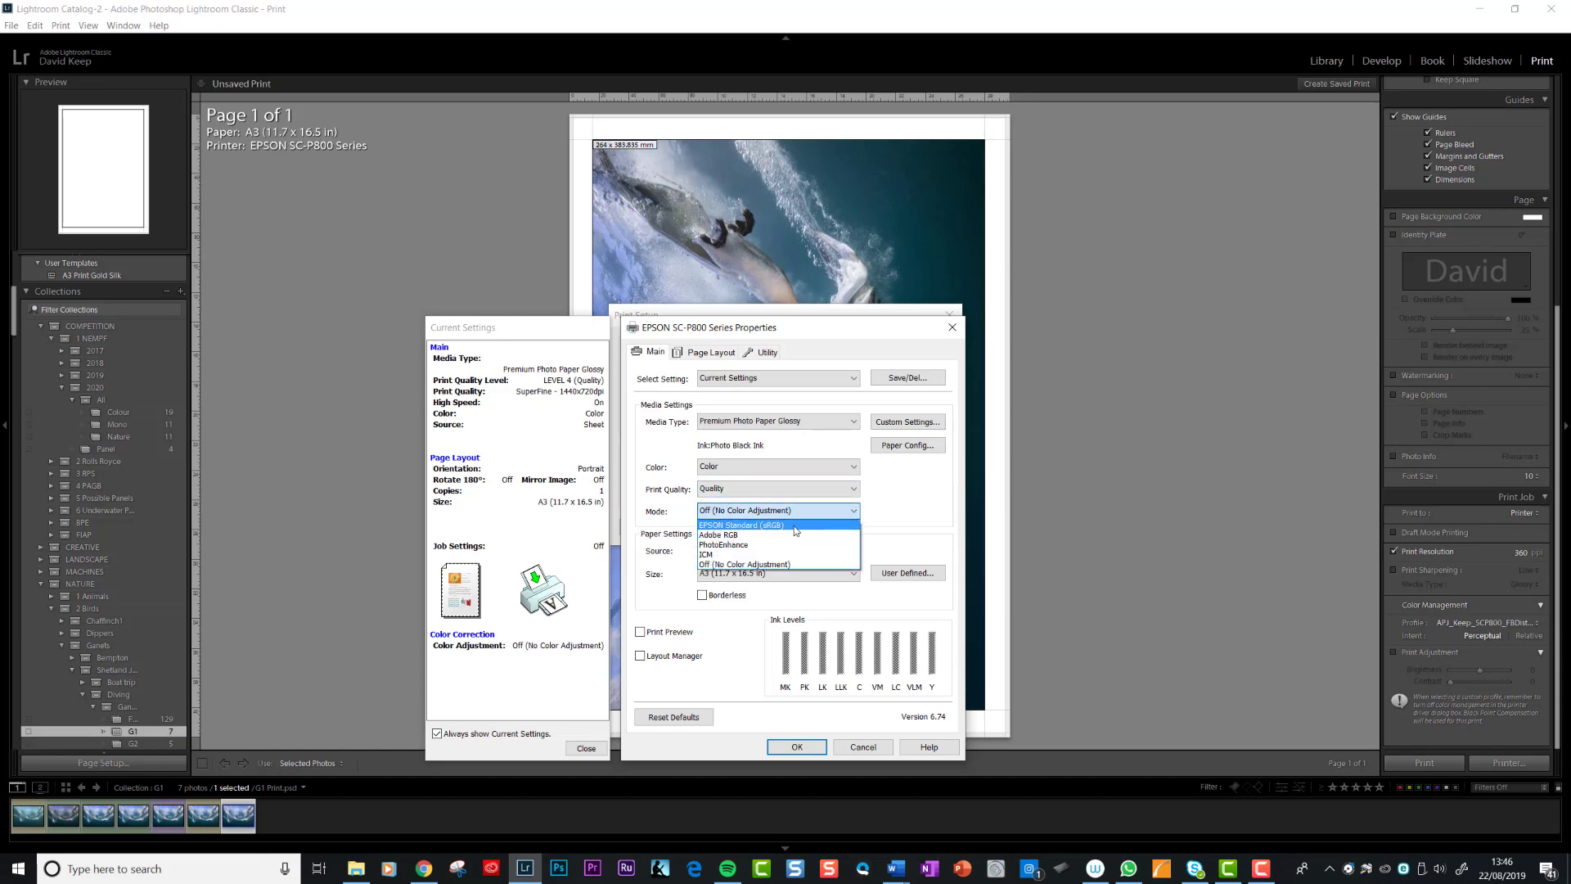
click(729, 563)
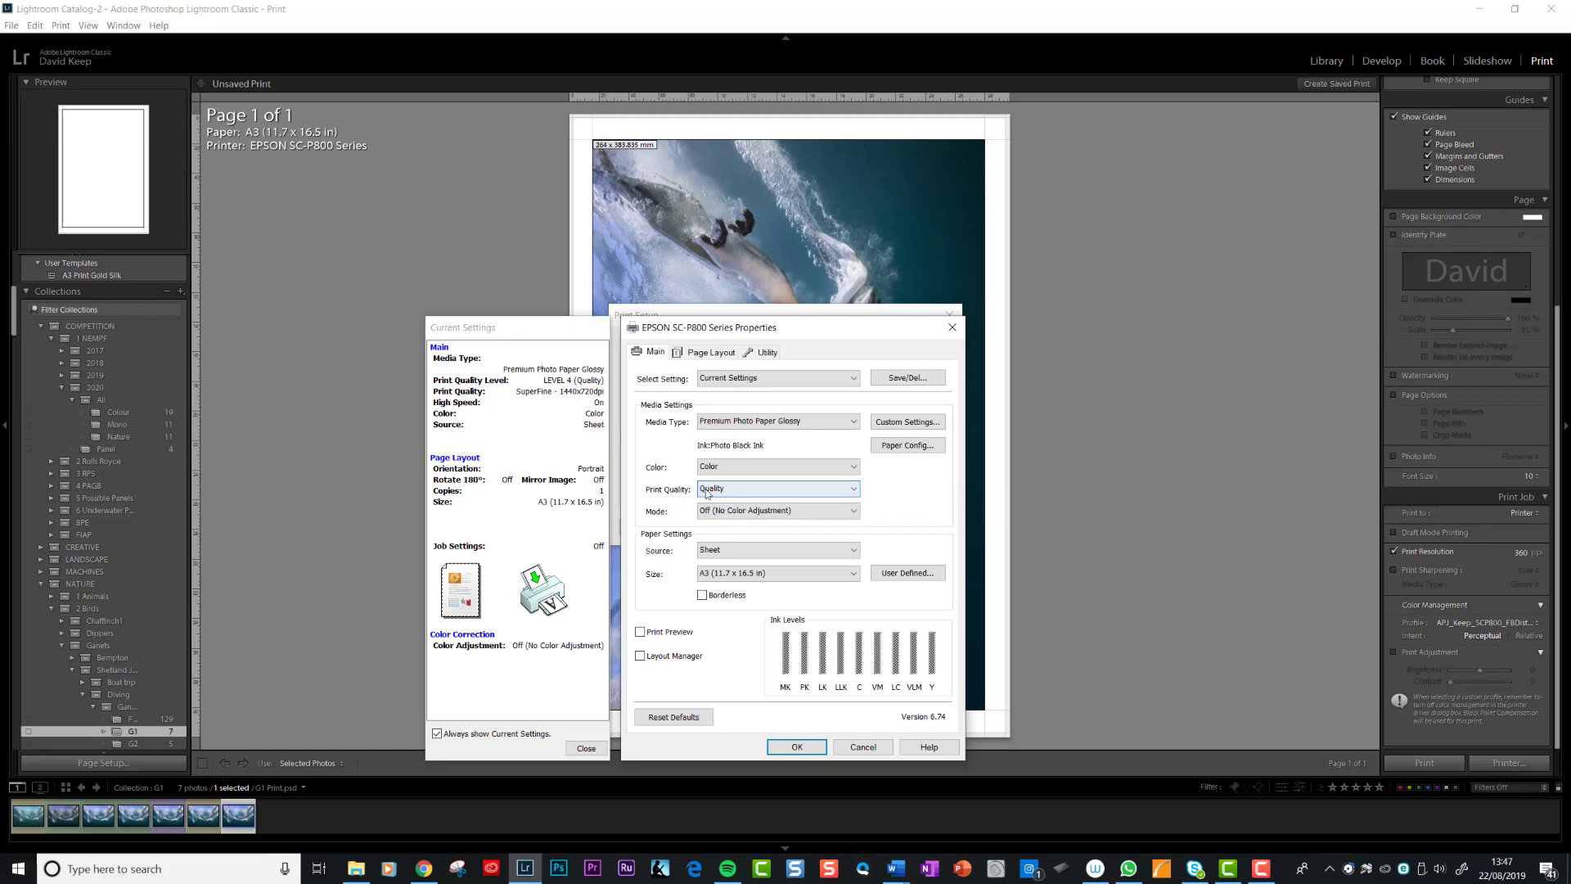
click(856, 490)
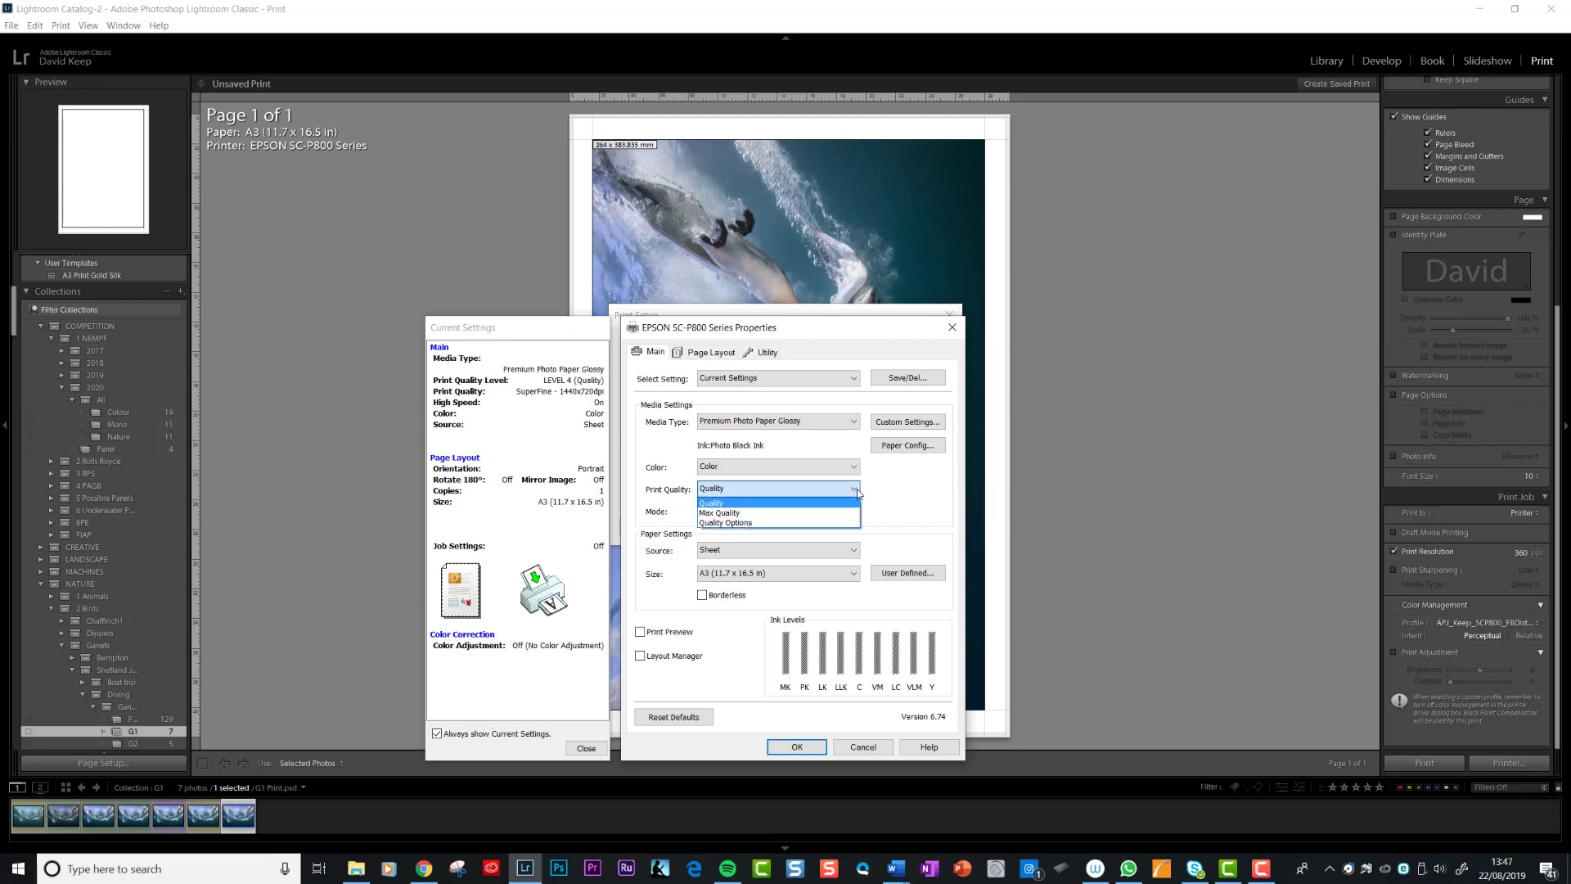
click(856, 490)
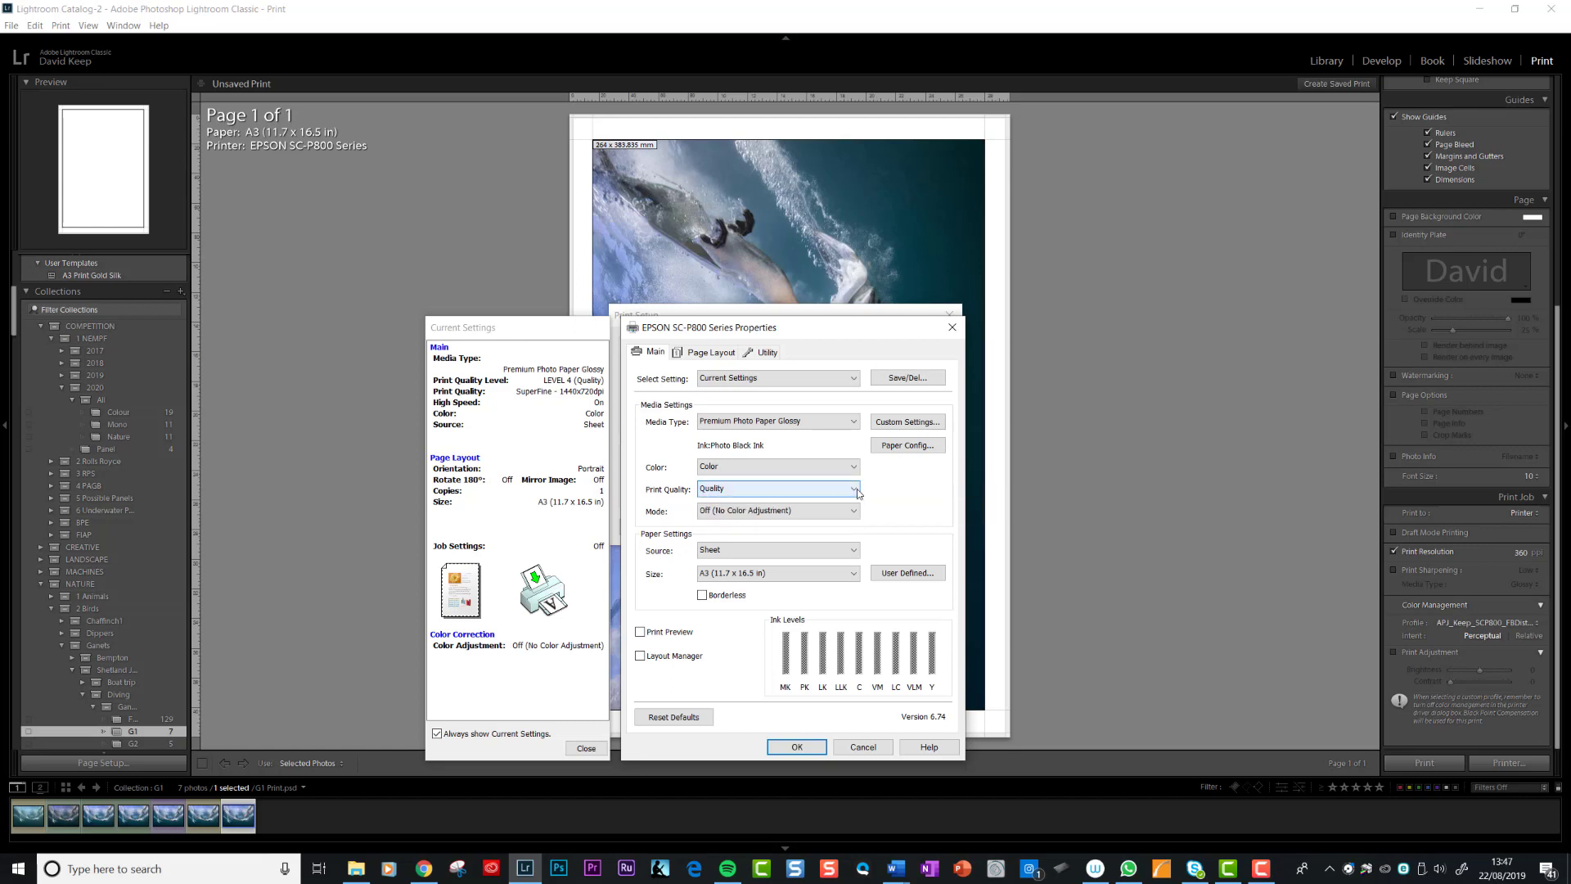
click(856, 489)
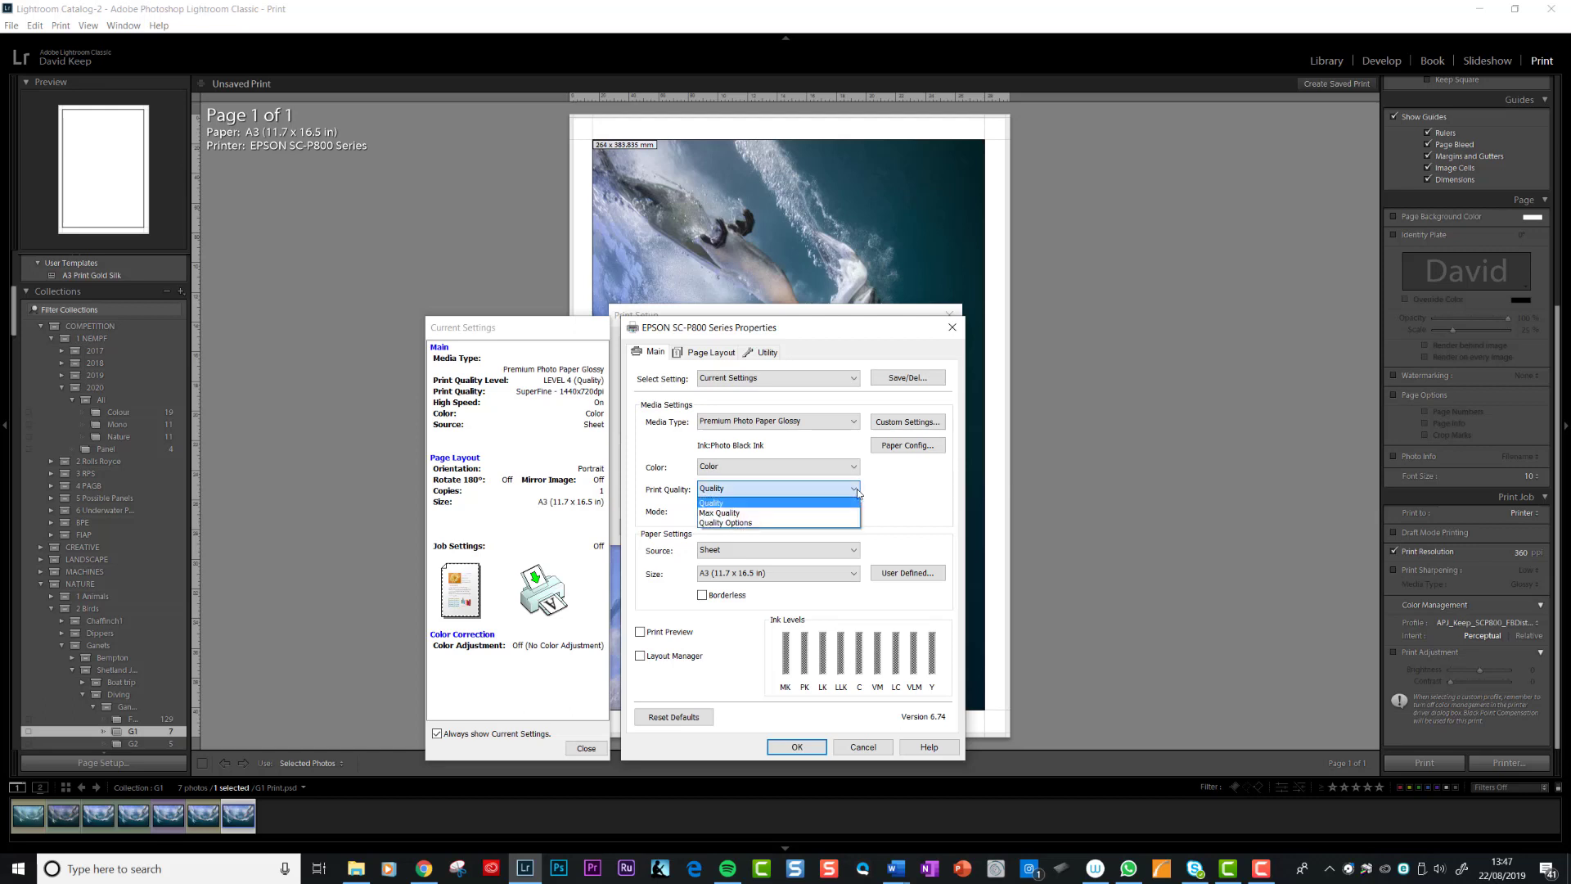
click(857, 488)
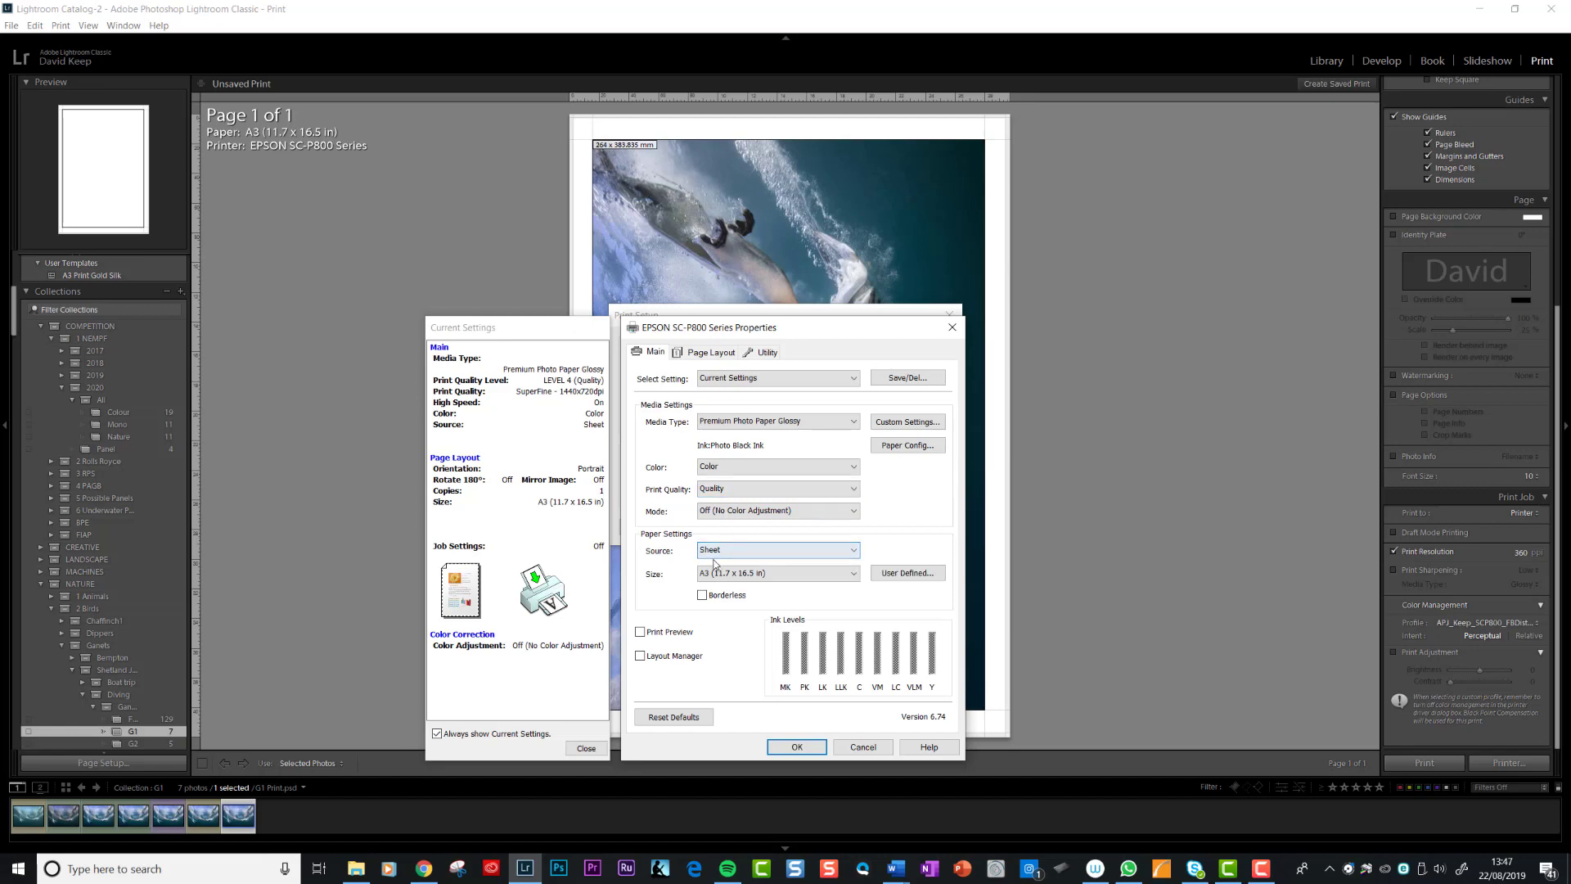
Step: Keep Sheet as paper source and A3 as size, then apply the Epson and Print Setup settings
click(852, 554)
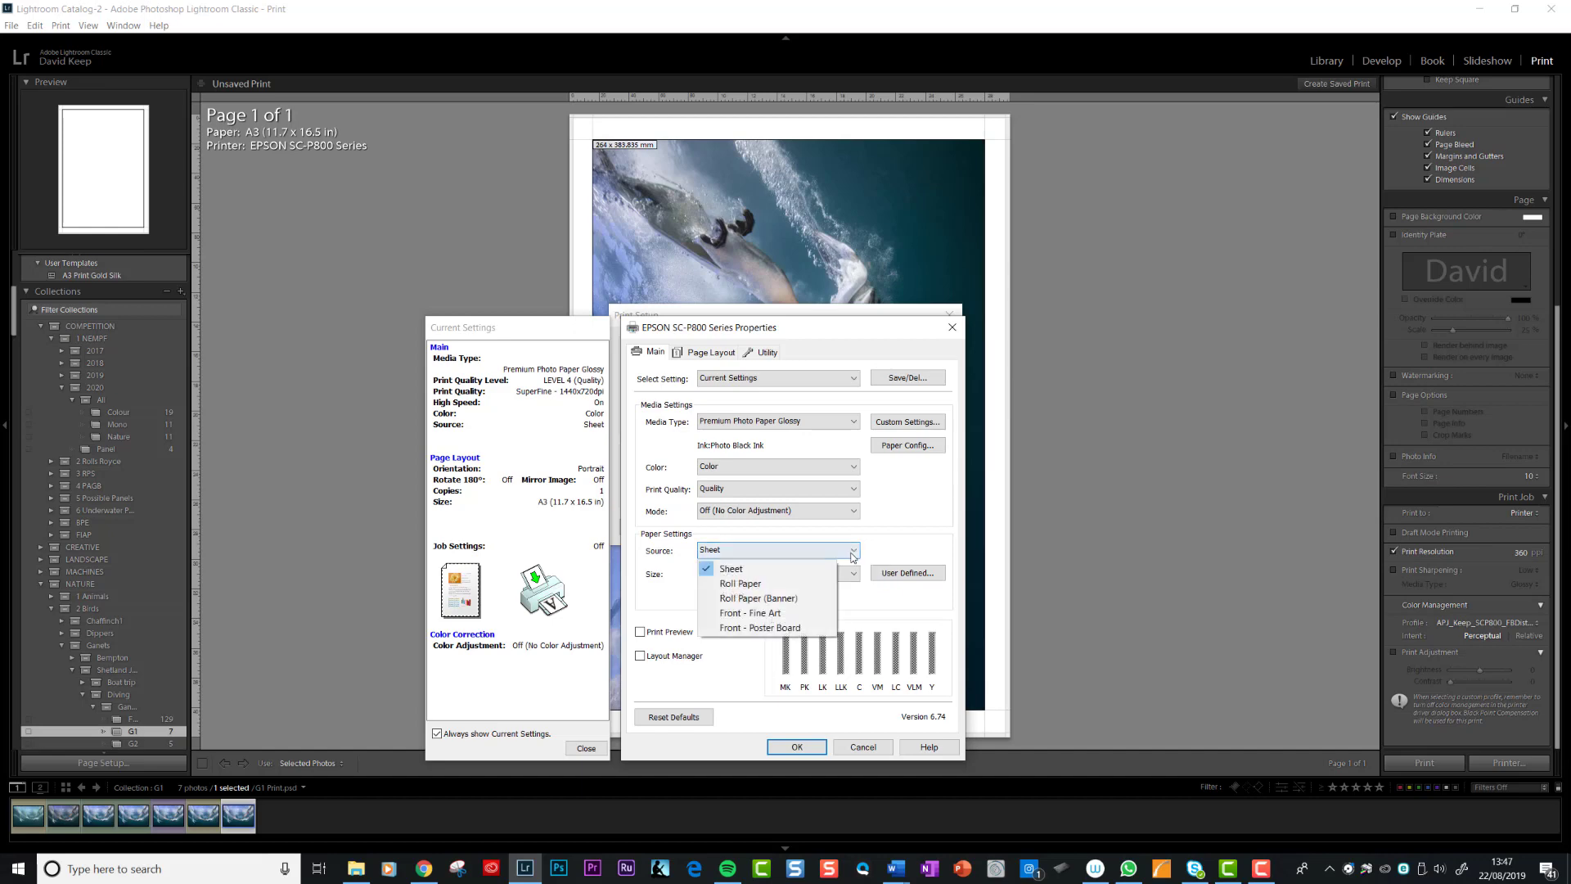
click(756, 571)
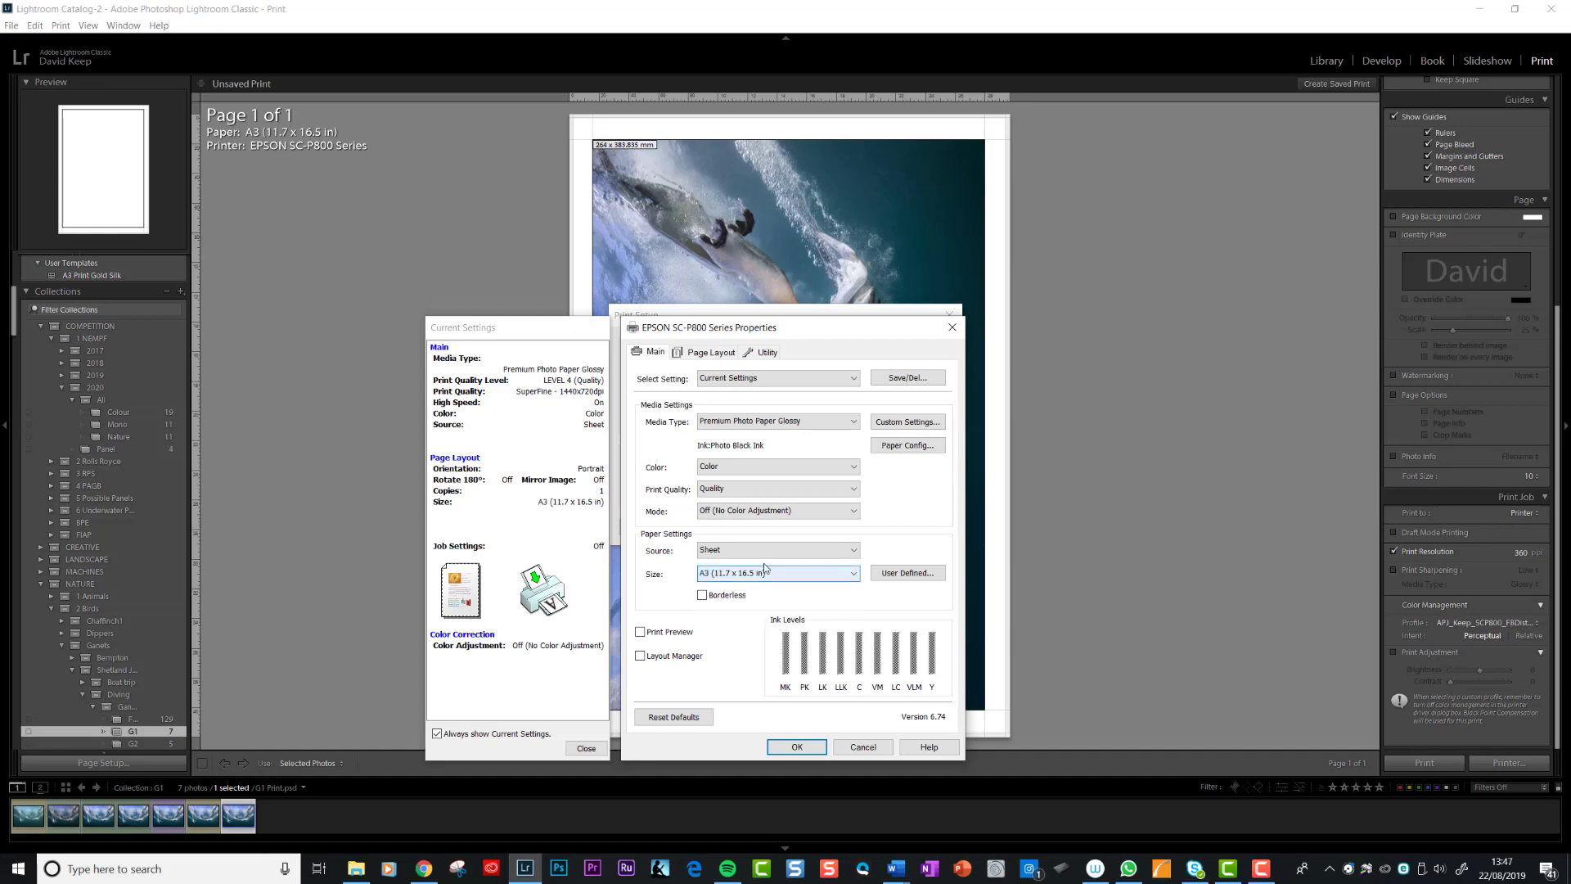
click(851, 575)
mouse_move(773, 594)
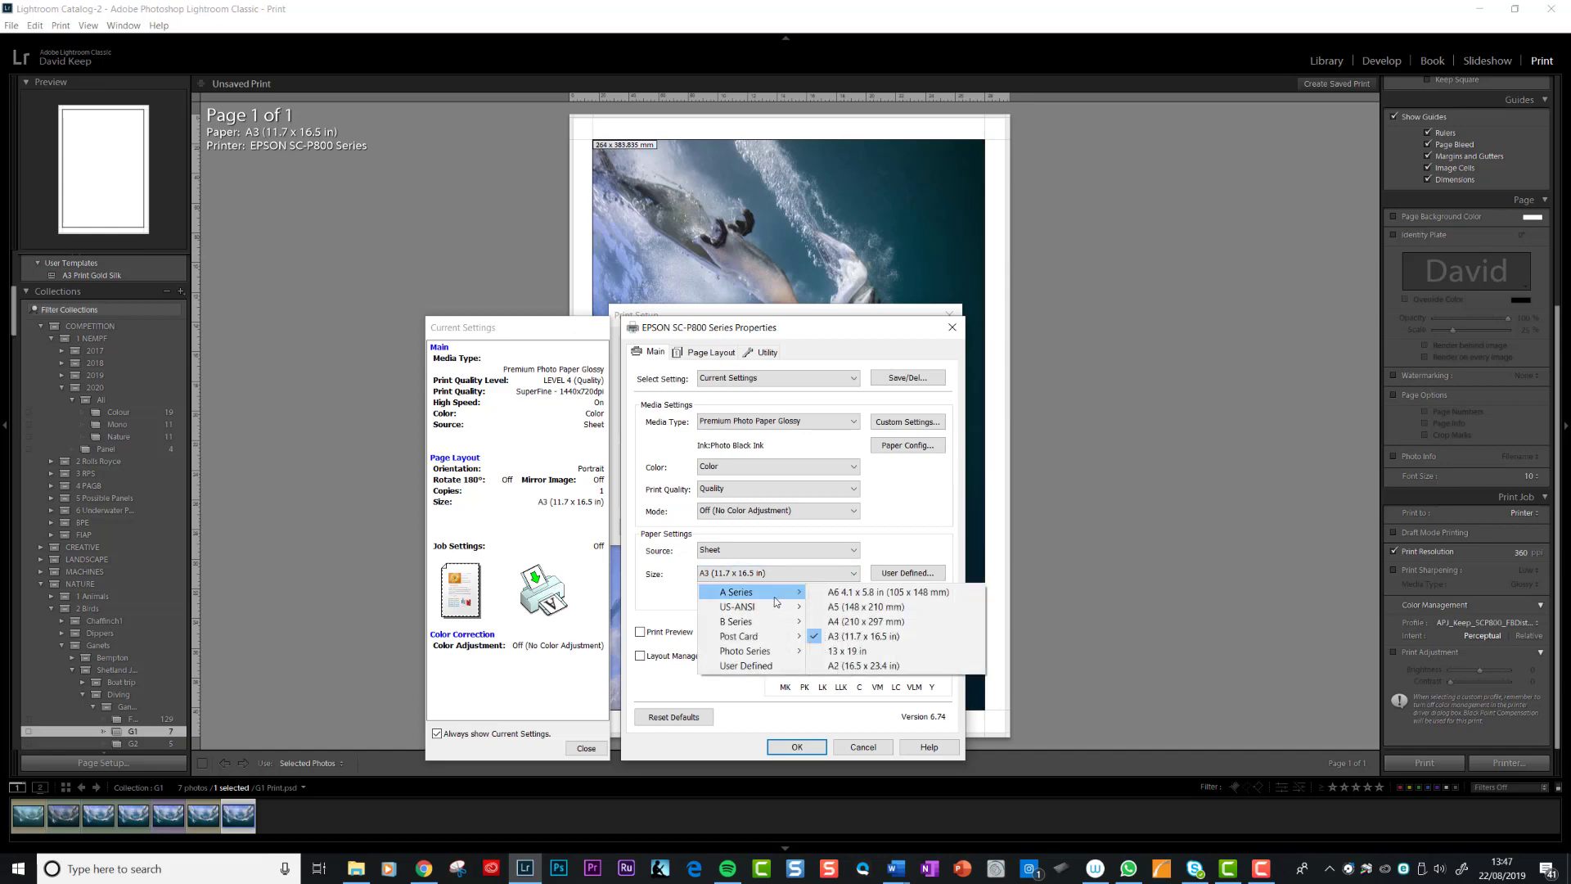
click(848, 637)
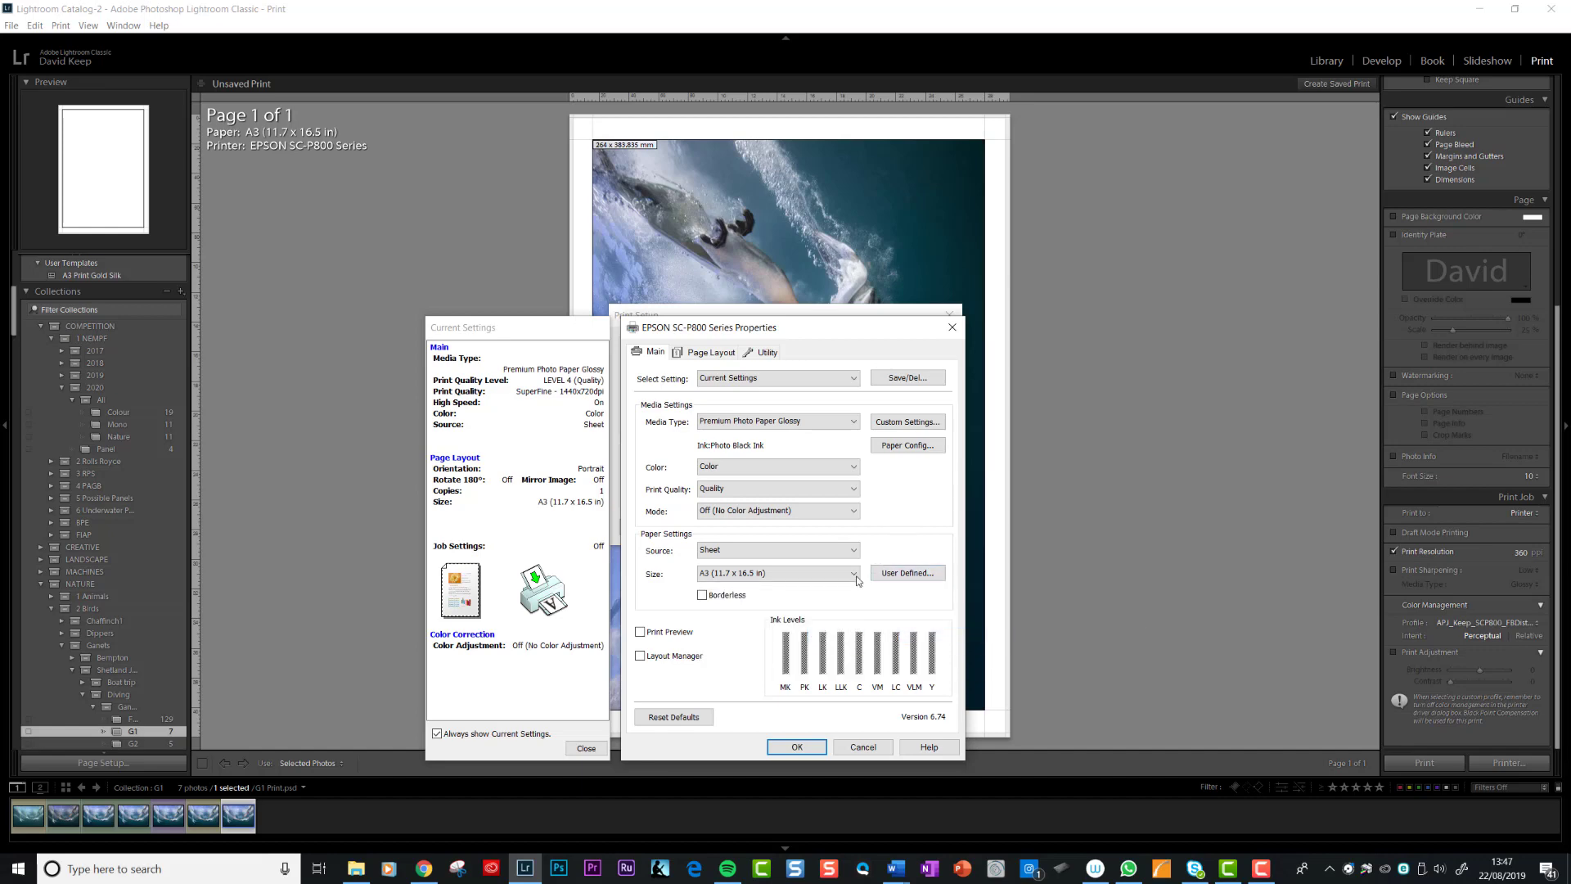
click(796, 747)
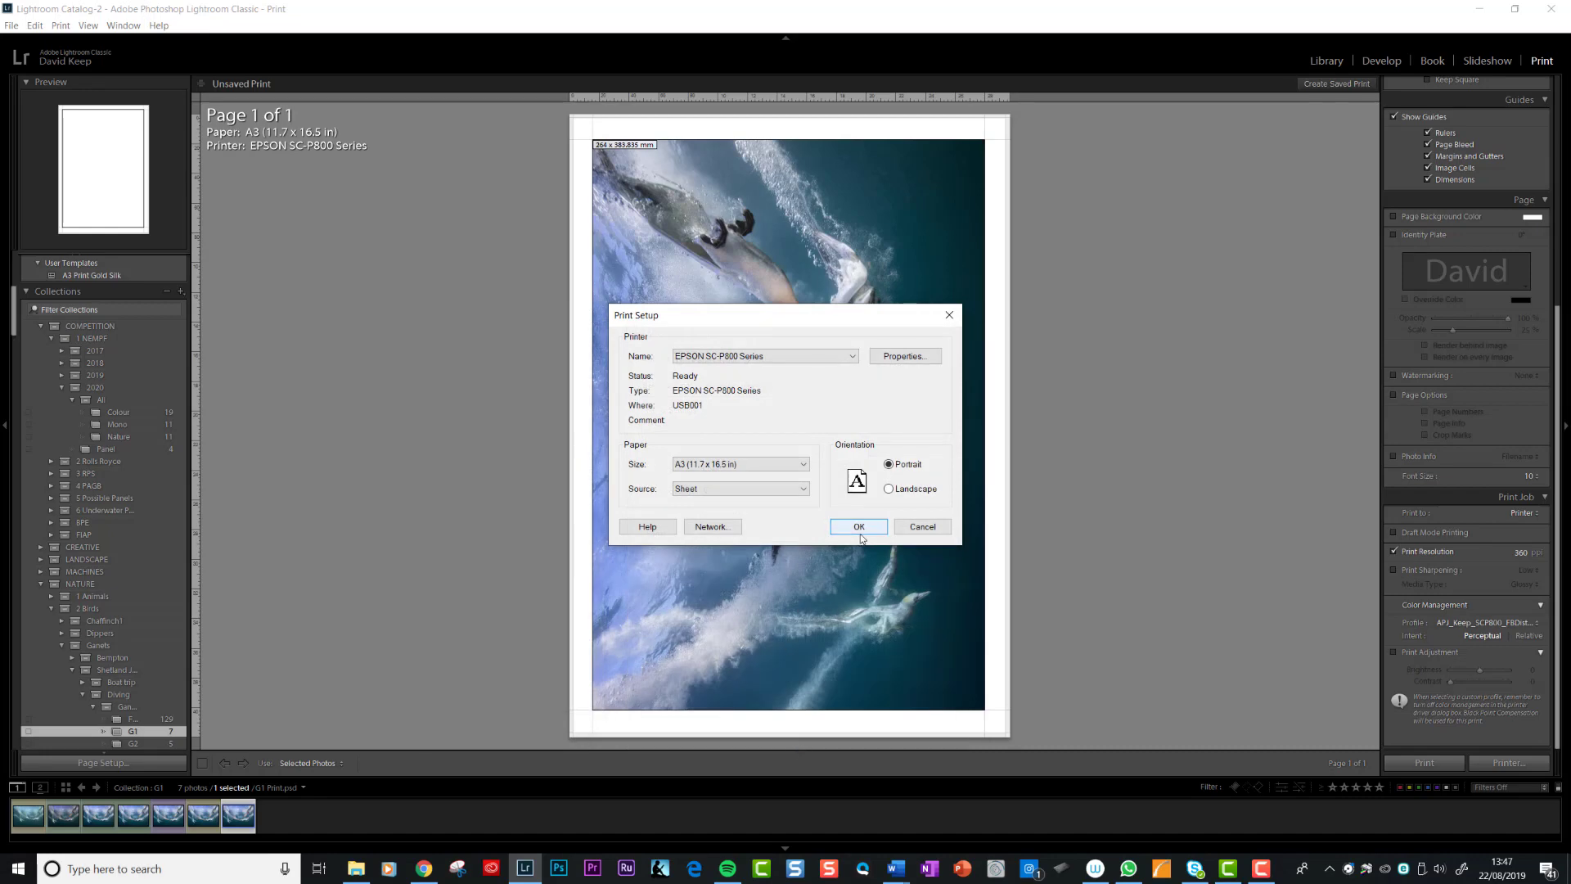
click(859, 529)
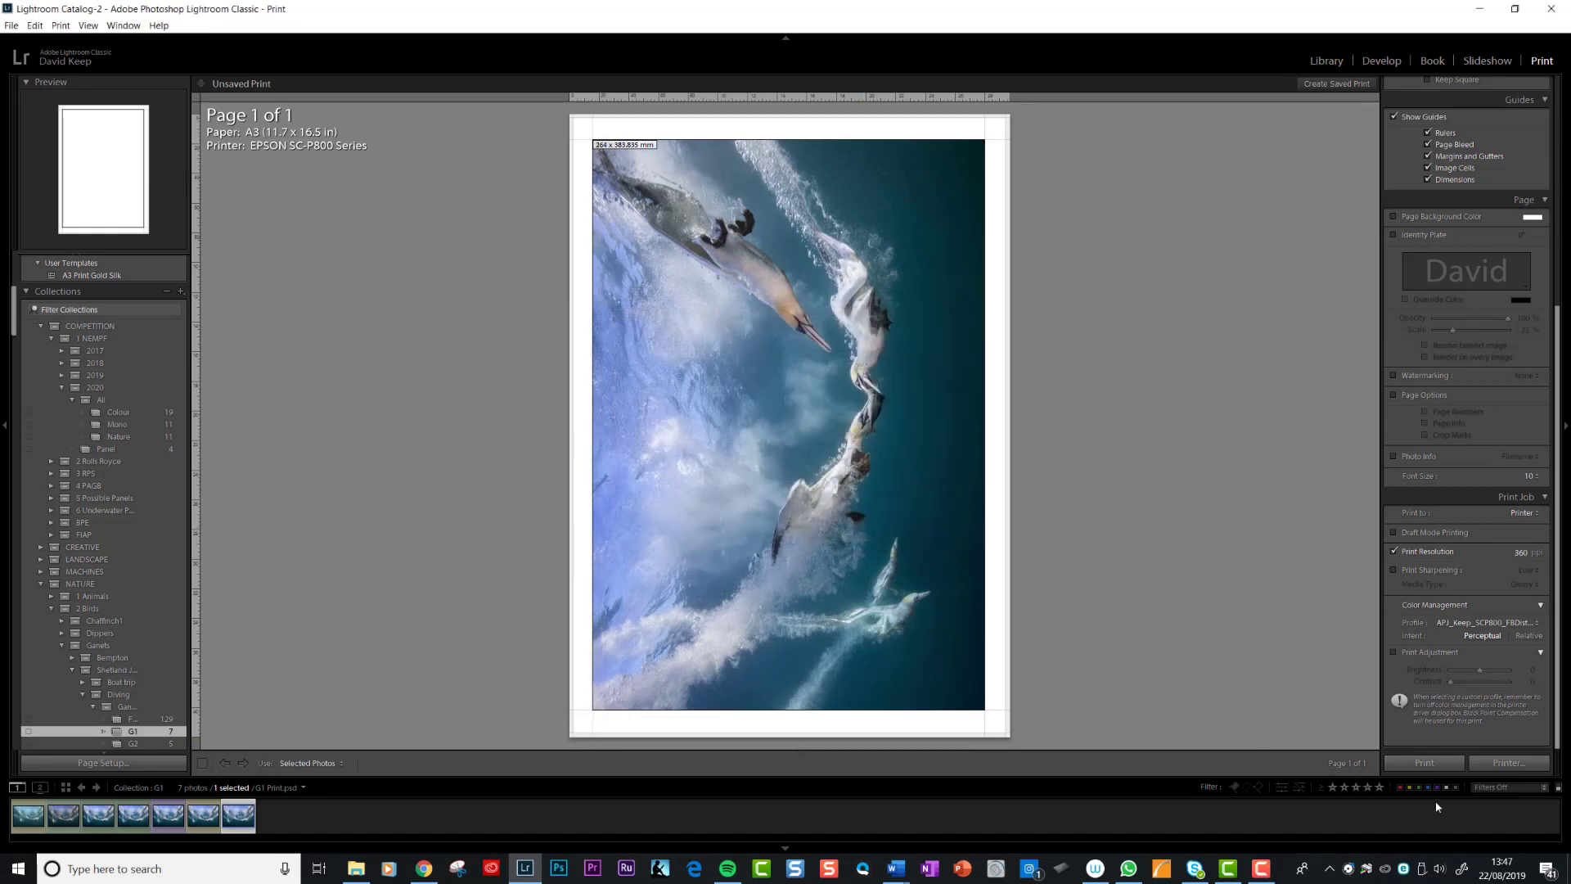